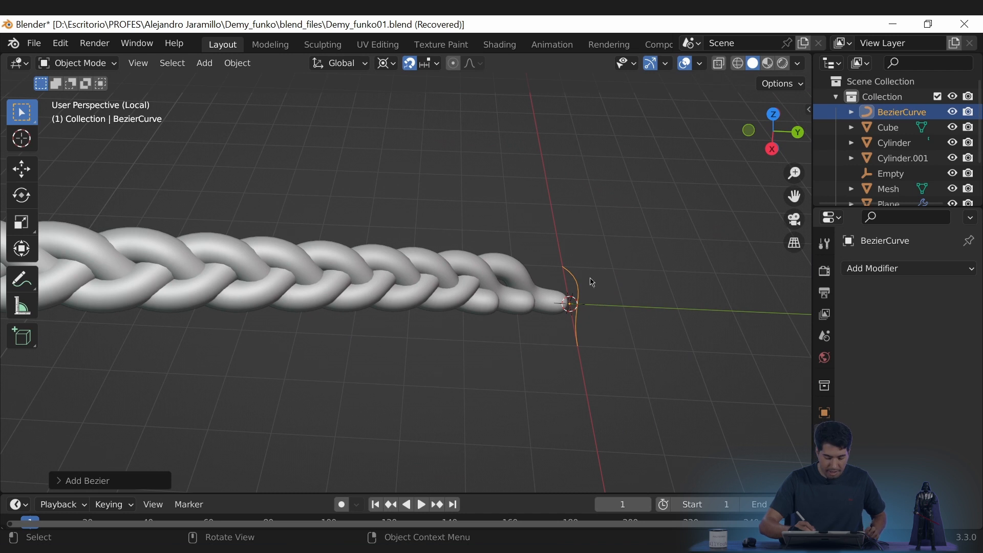
Snap the Bezier curve's selected control point to the 3D cursor at the braid's end and leave Edit Mode.
key(Tab)
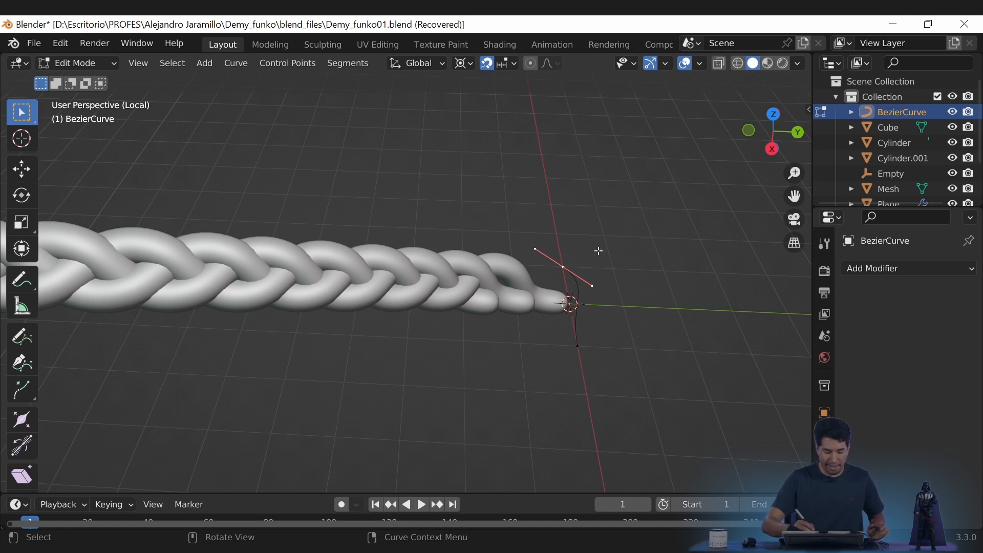
key(shift+s)
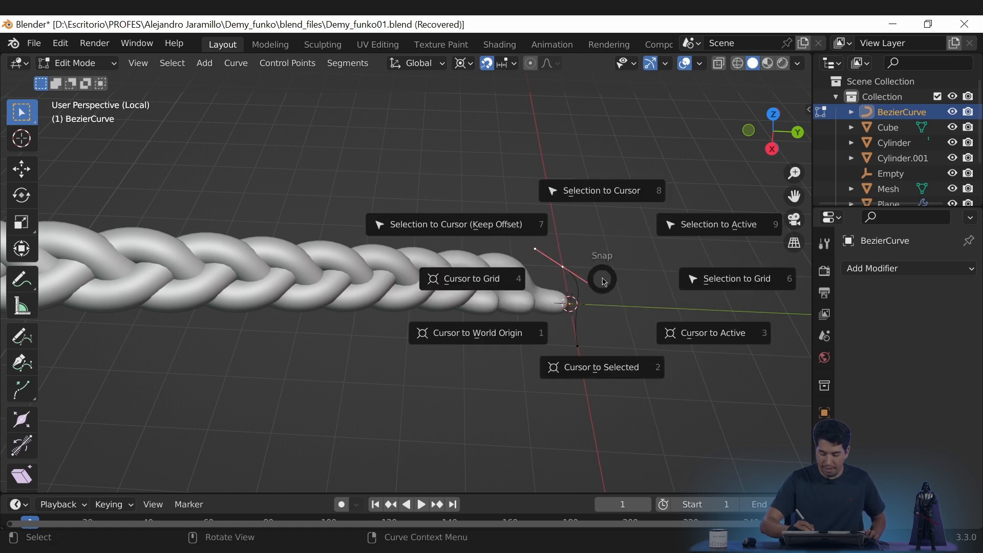
click(622, 195)
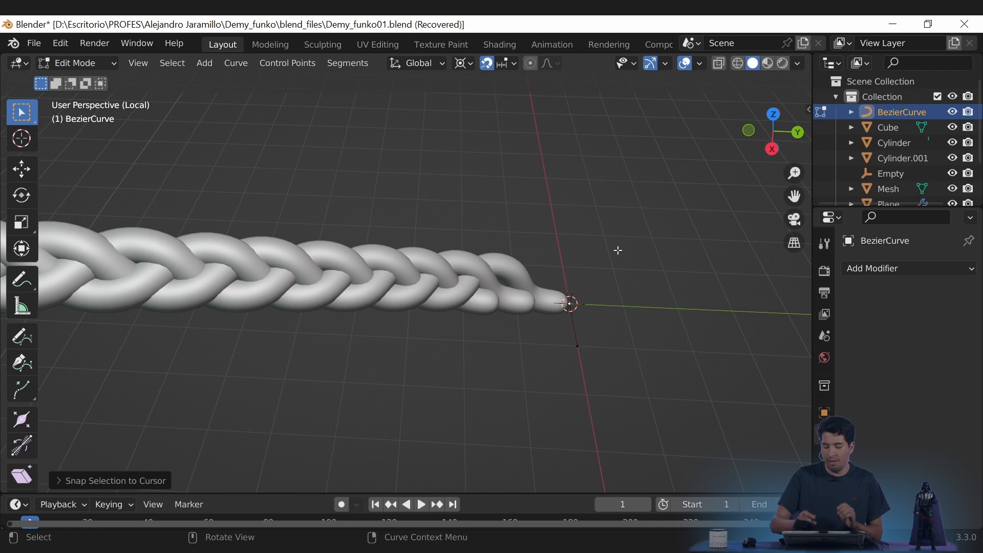
ctrl+middle_drag(578, 314, 621, 263)
middle_drag(691, 329, 660, 263)
scroll(660, 263, up, 5)
scroll(666, 287, down, 7)
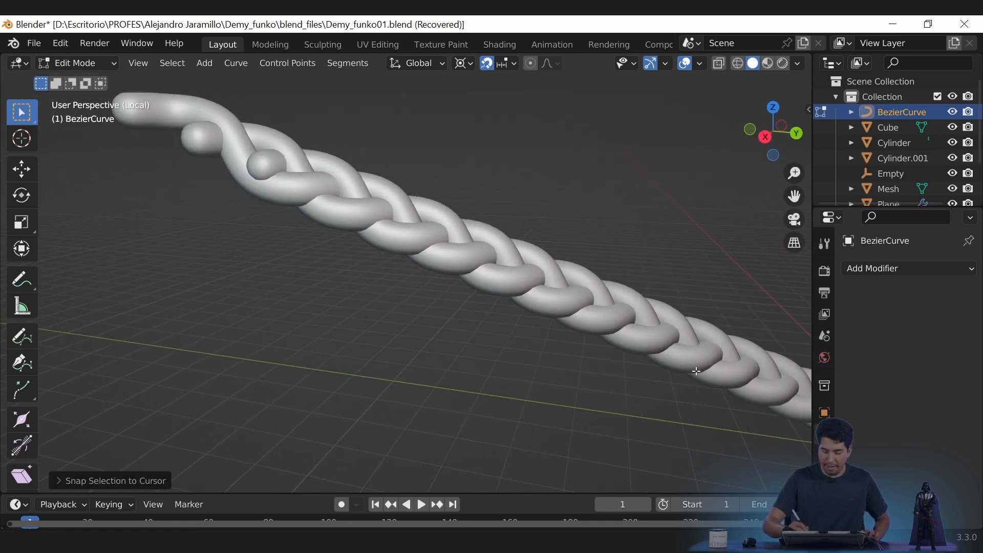
key(Tab)
In the right orthographic view, rotate the braid by about -25° and a further -0.8° to level it along the Y axis.
middle_drag(652, 314, 689, 301)
click(606, 341)
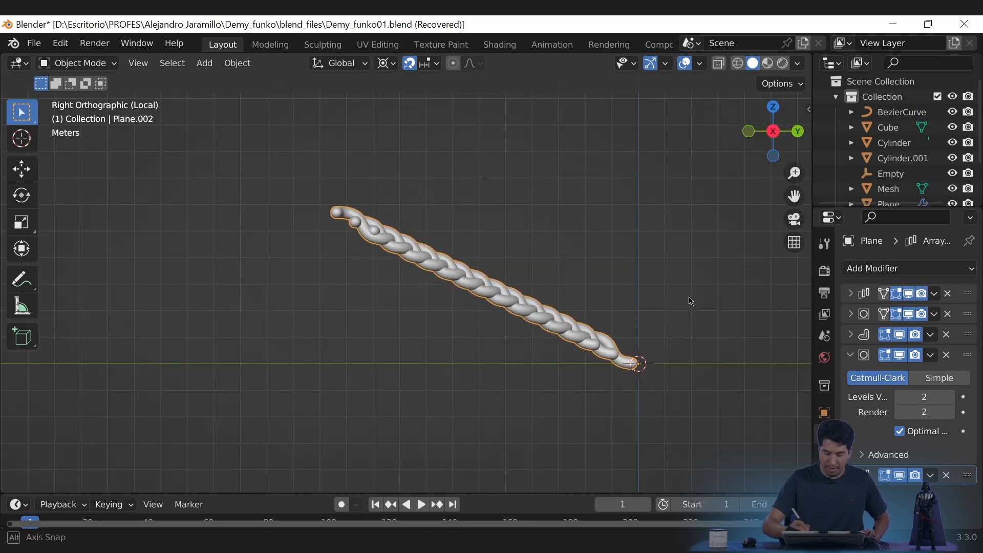
ctrl+middle_drag(652, 345, 659, 301)
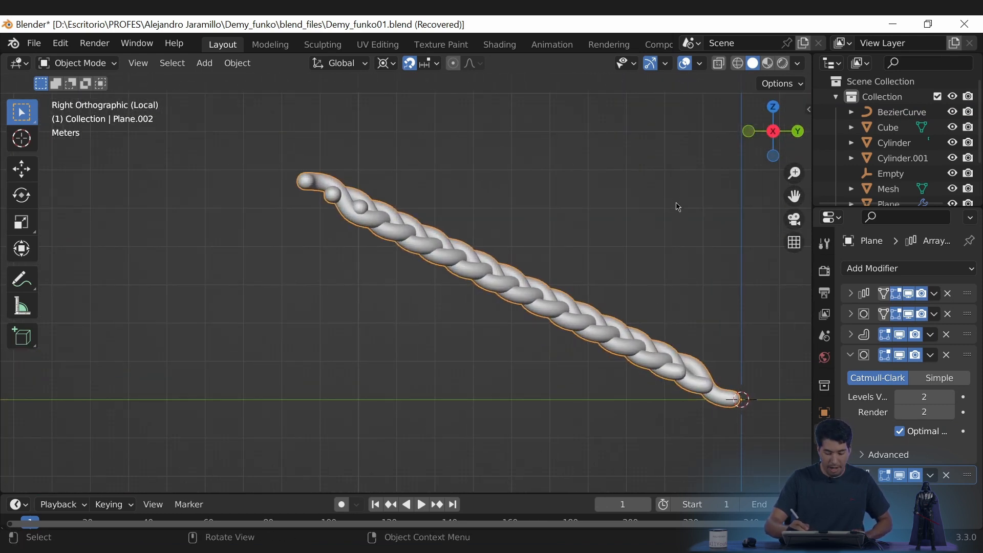
key(r)
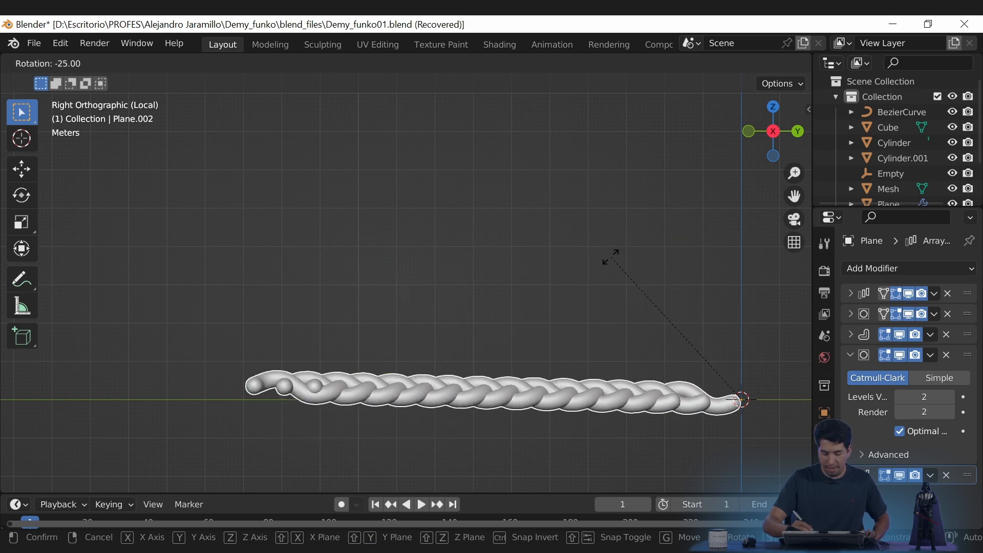
click(633, 277)
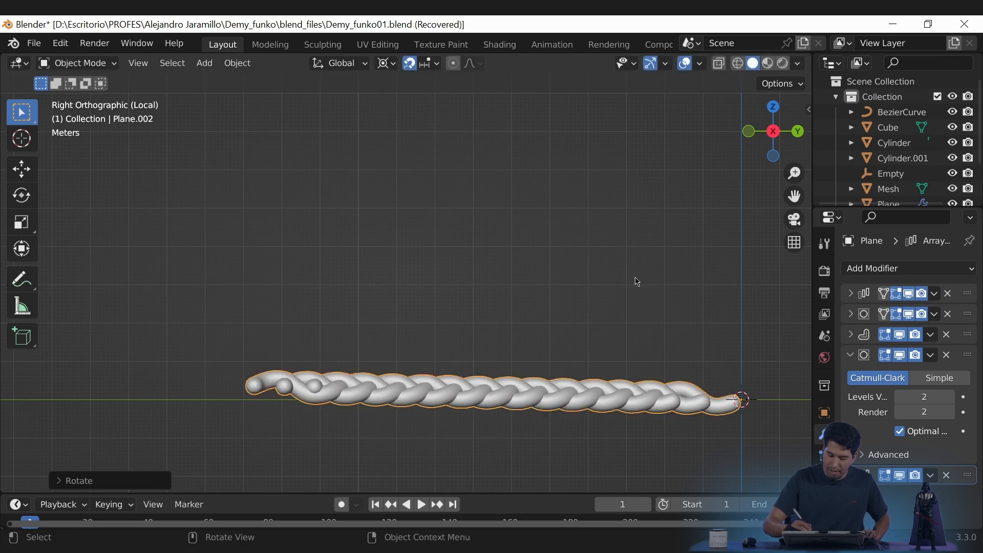
key(r)
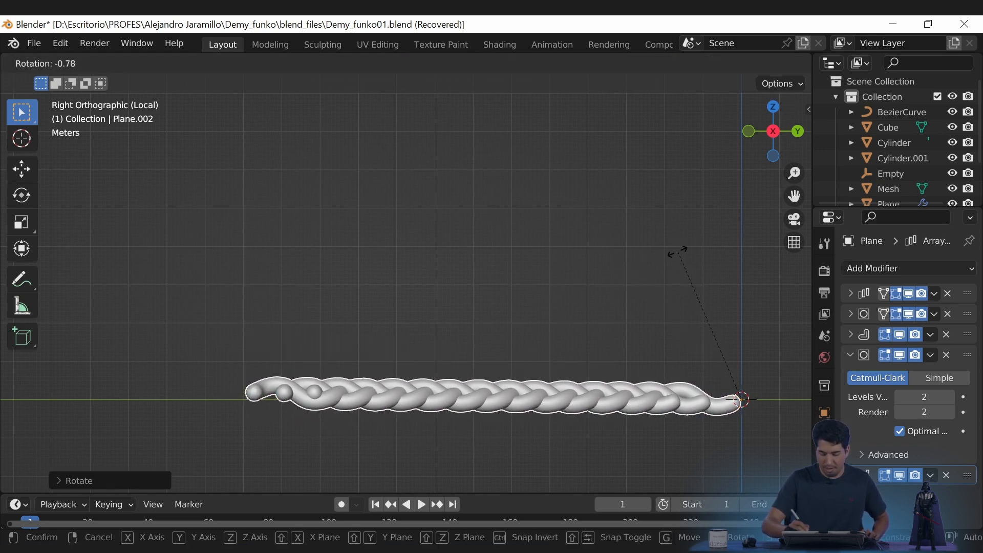
click(672, 264)
Rotate the braid by about 25° in the top orthographic view to line it up with the Y axis.
middle_drag(676, 275, 679, 379)
key(r)
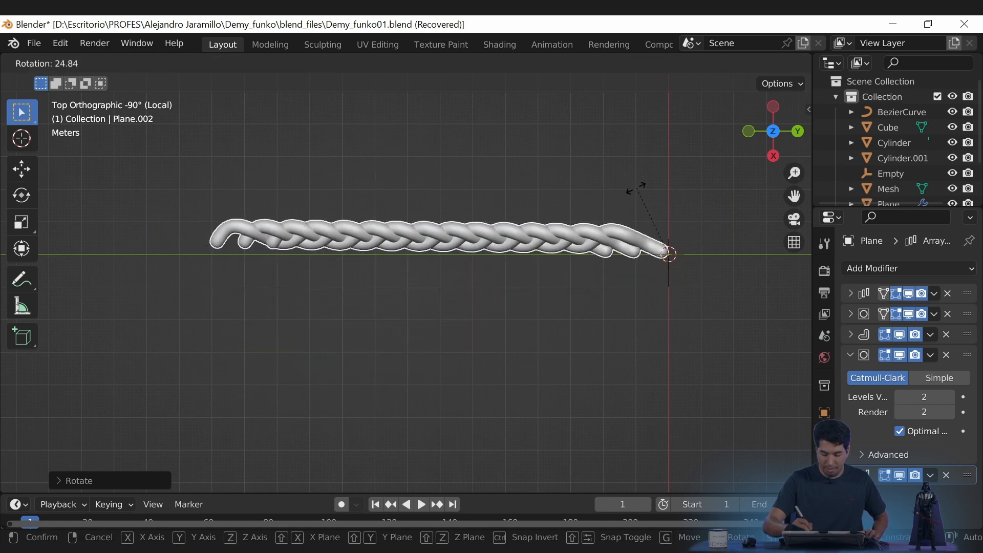
click(641, 190)
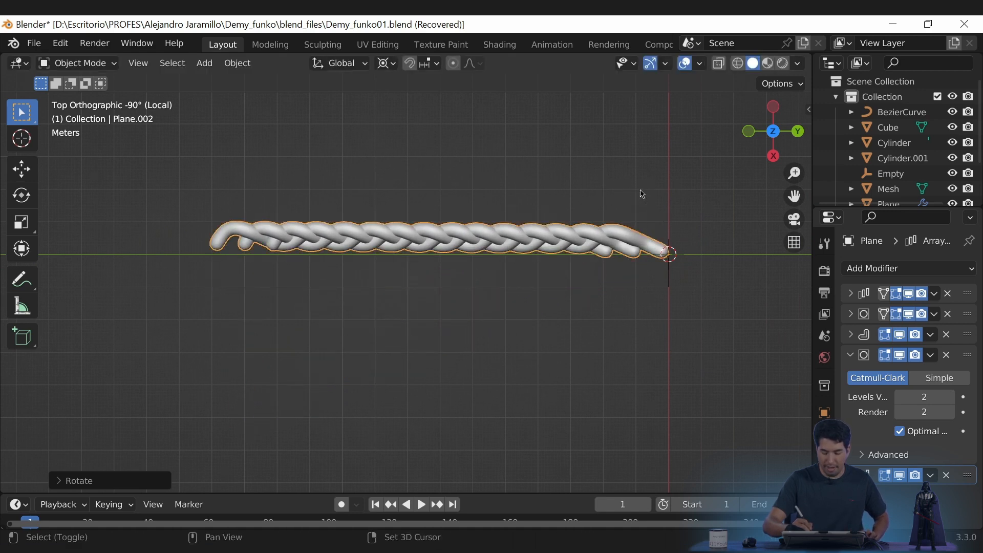
Move the braid about 0.33 m along the global X axis so it centres on the Y axis line.
ctrl+middle_drag(643, 239, 652, 167)
shift+middle_drag(676, 246, 616, 351)
middle_drag(616, 357, 620, 286)
ctrl+middle_drag(643, 397, 647, 360)
shift+middle_drag(723, 384, 691, 276)
ctrl+middle_drag(695, 341, 693, 289)
middle_drag(675, 292, 665, 348)
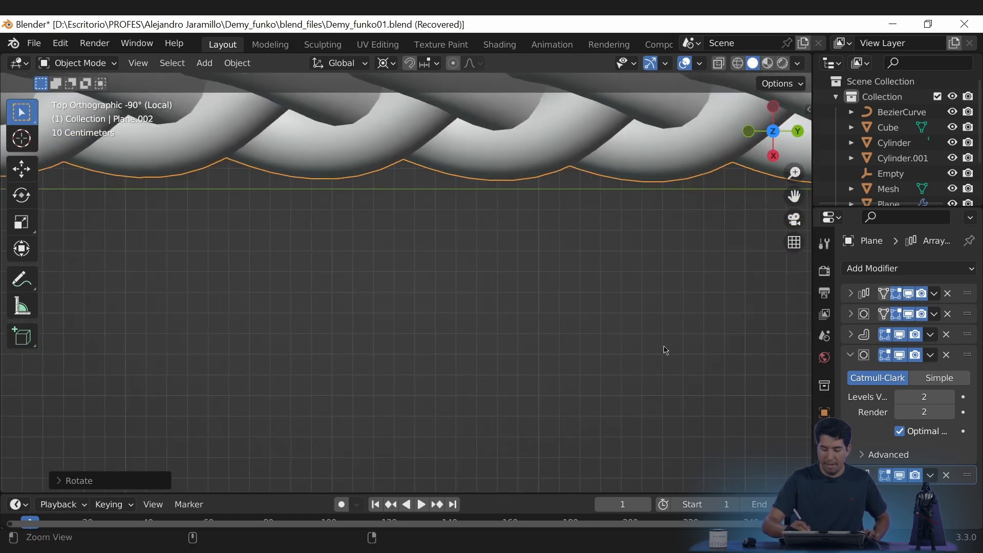
ctrl+middle_drag(679, 212, 678, 339)
shift+middle_drag(693, 281, 690, 362)
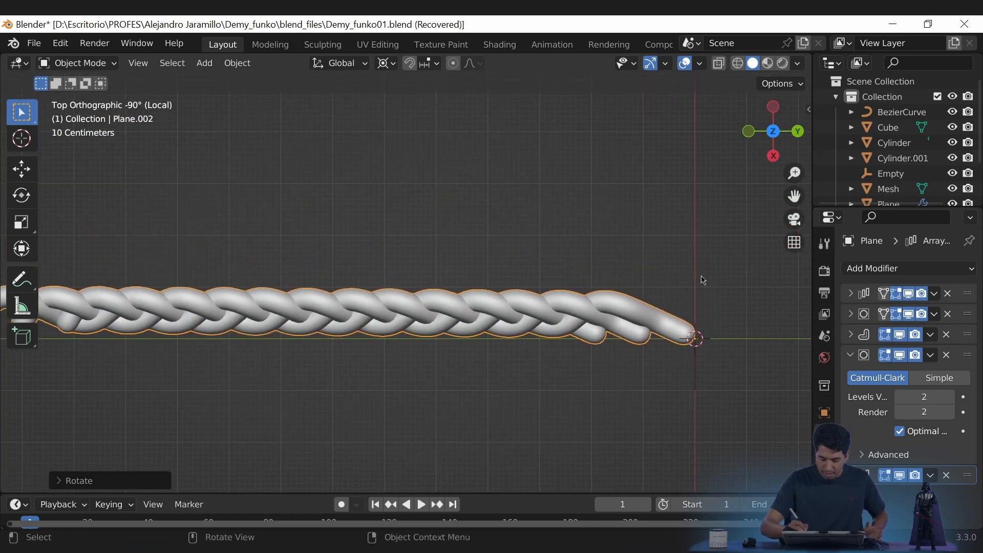
key(g)
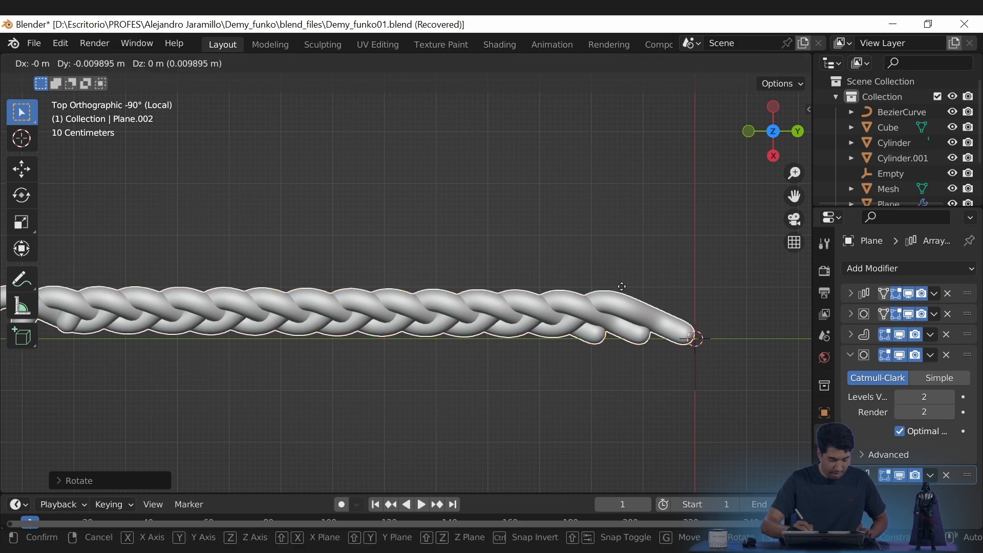
key(x)
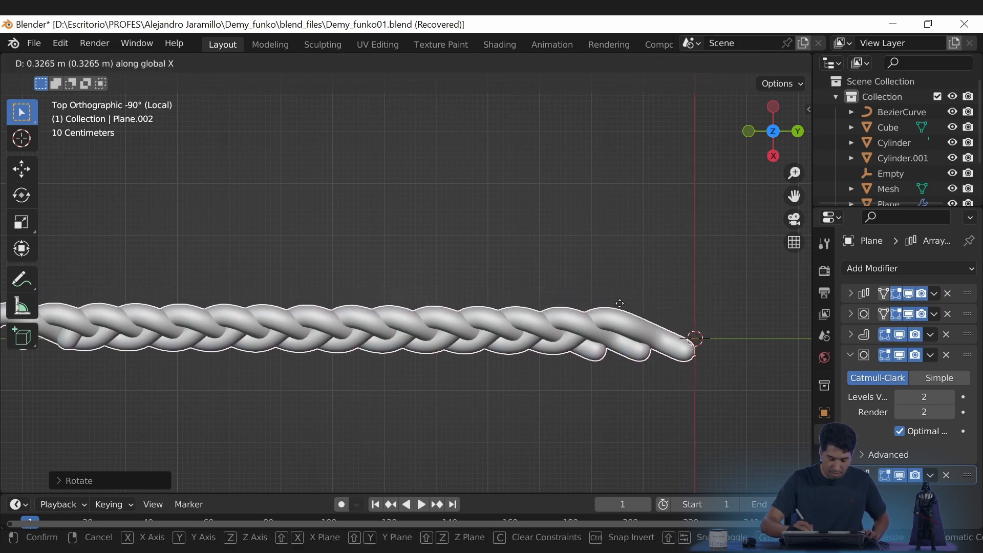
click(620, 304)
Edit the Bezier curve in top view and move its free control point to the braid's far end.
mouse_move(622, 308)
middle_down()
mouse_move(613, 276)
mouse_move(630, 329)
mouse_move(641, 305)
middle_up()
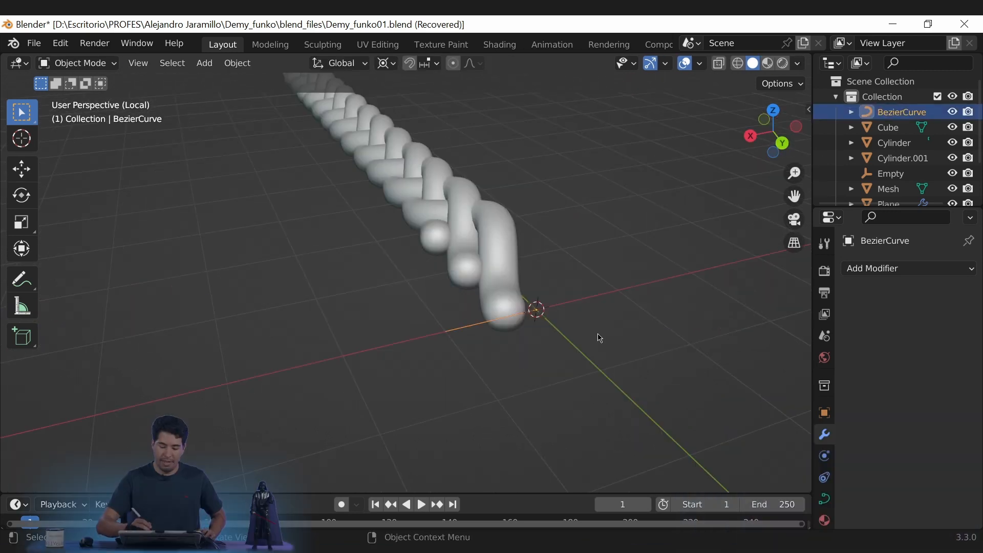
ctrl+middle_drag(564, 370, 579, 333)
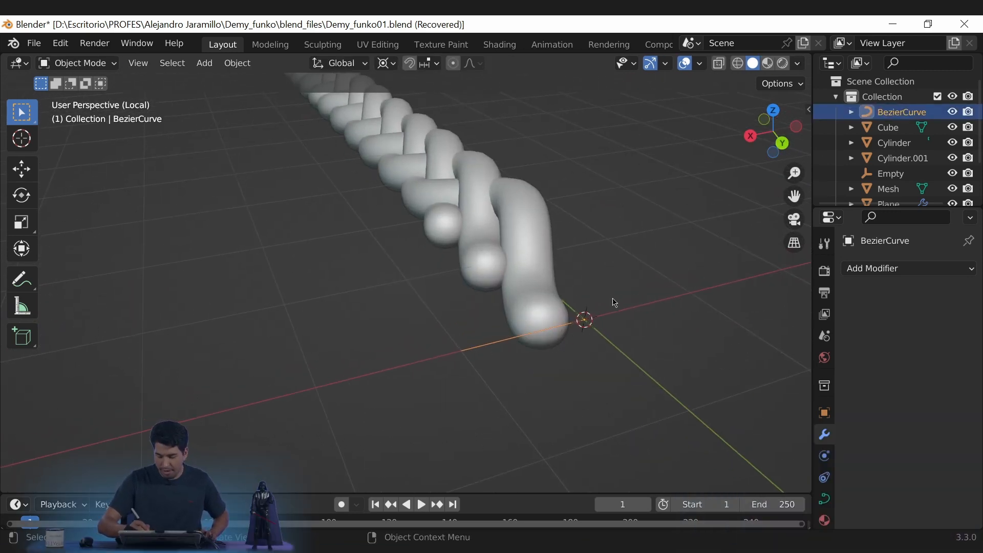
ctrl+middle_drag(613, 298, 614, 342)
shift+middle_drag(545, 274, 646, 402)
middle_drag(559, 361, 709, 437)
key(Tab)
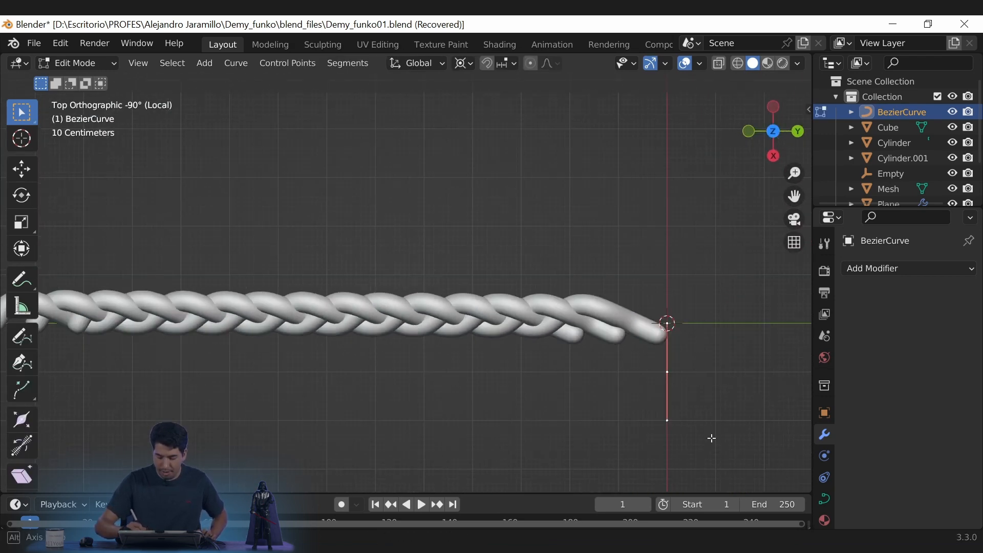
scroll(703, 384, down, 1)
ctrl+middle_drag(703, 384, 701, 436)
shift+middle_drag(574, 354, 671, 384)
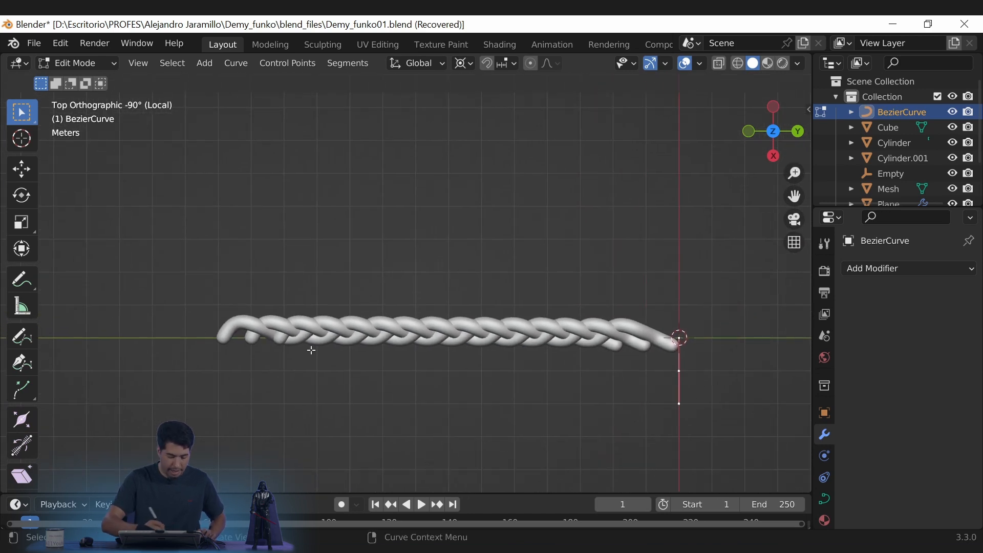
key(g)
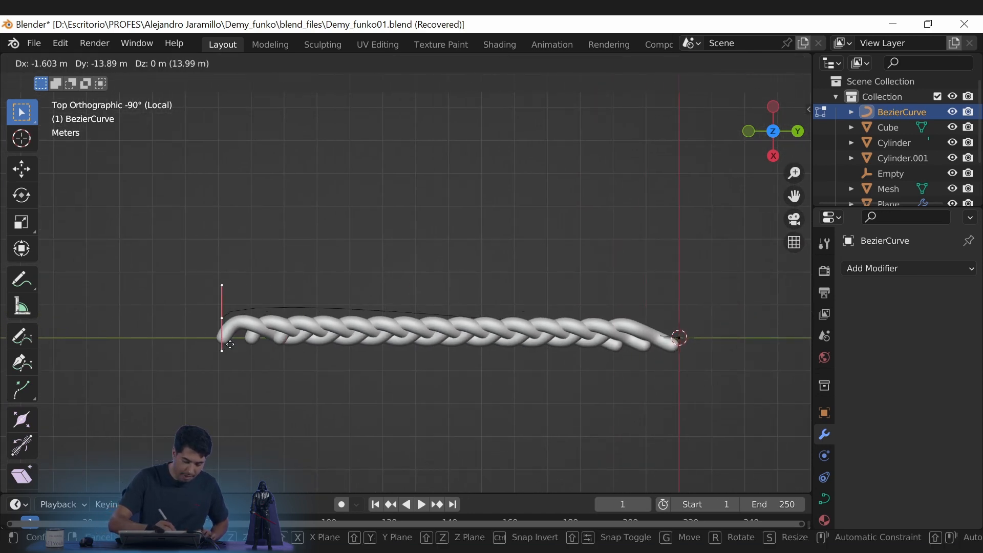
click(230, 362)
mouse_move(397, 443)
ctrl+middle_down()
mouse_move(397, 409)
mouse_move(400, 423)
ctrl+middle_up()
mouse_move(620, 327)
shift+middle_down()
mouse_move(632, 332)
mouse_move(606, 323)
shift+middle_up()
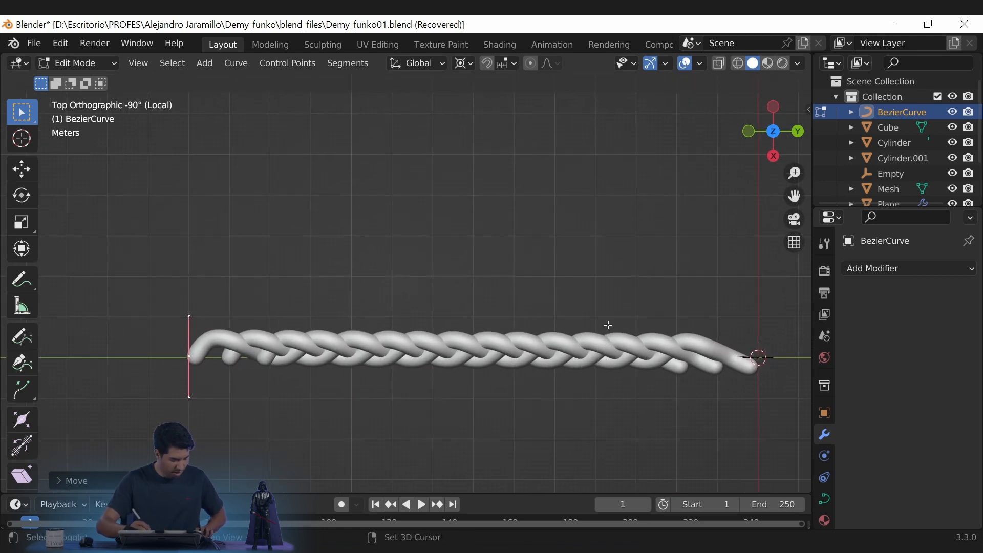
Snap the curve's selected control point to the 3D cursor and move it about 14 m along negative Y to the braid's far end.
key(shift+s)
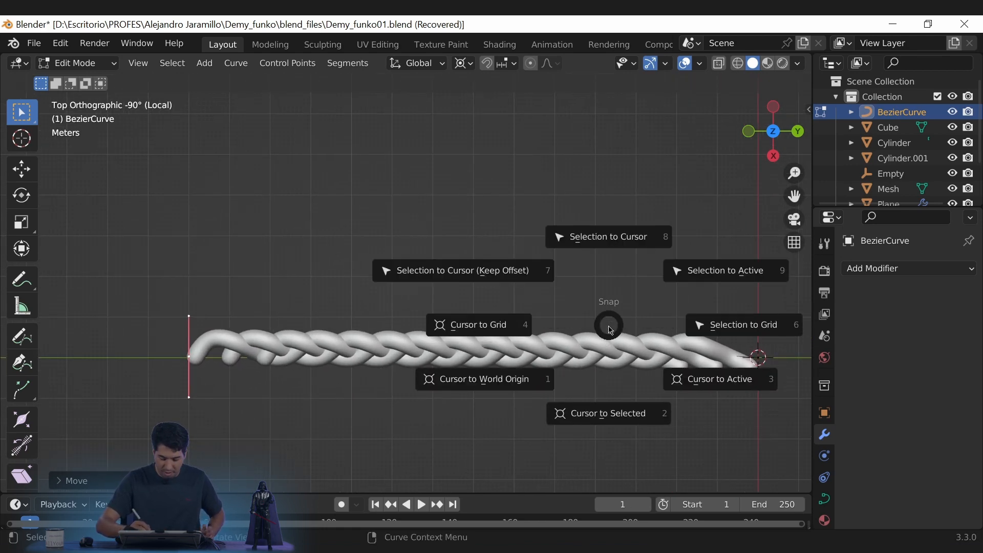
click(626, 244)
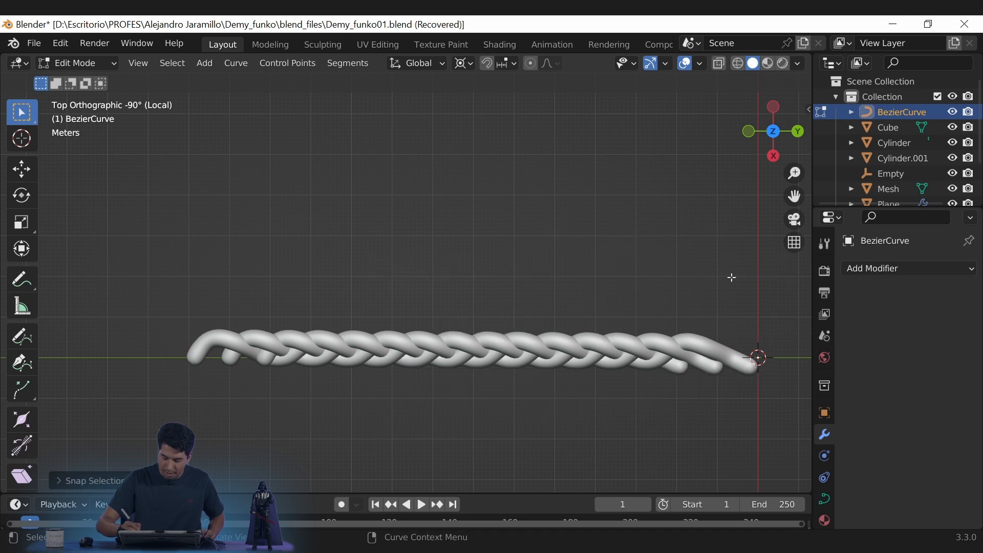
key(g)
key(y)
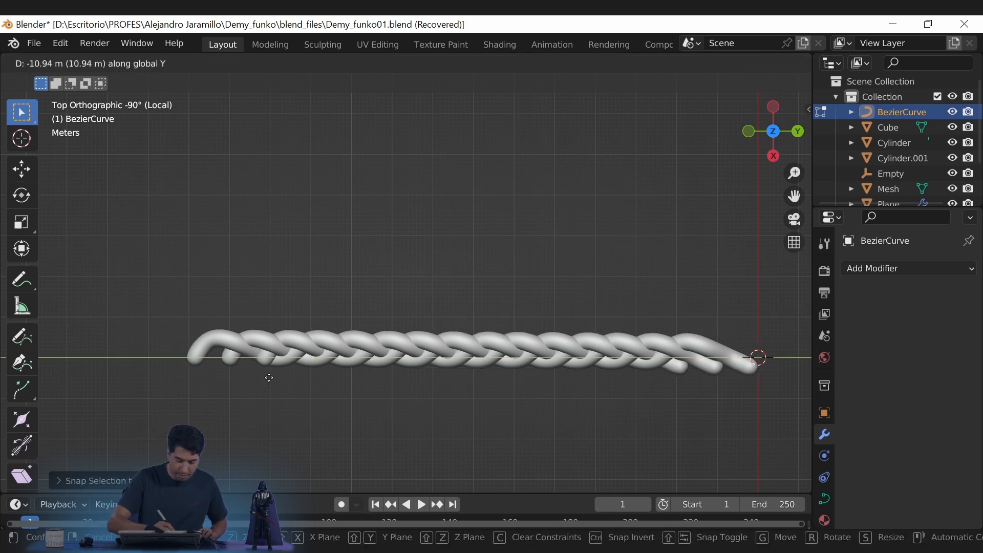
click(176, 346)
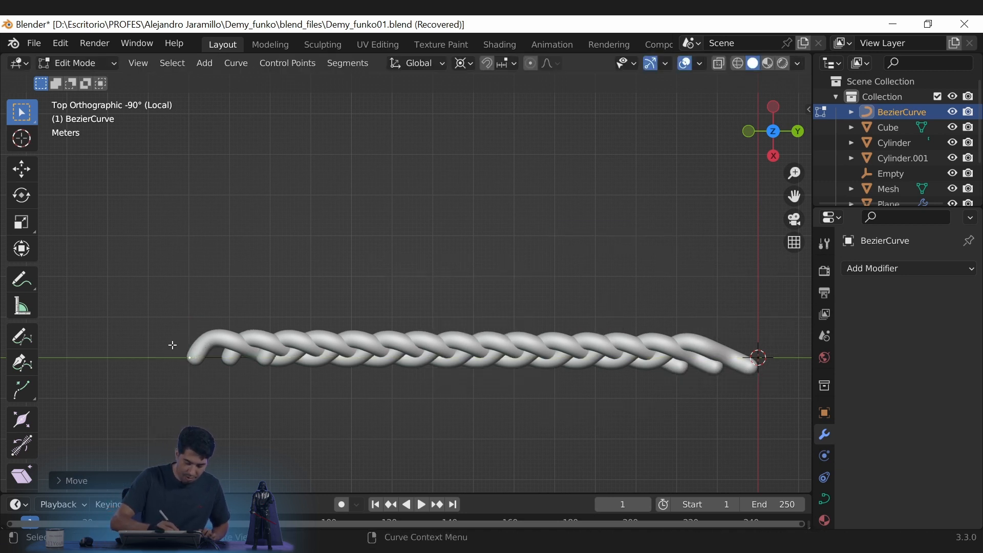
scroll(290, 406, up, 2)
middle_drag(290, 406, 484, 321)
key(Tab)
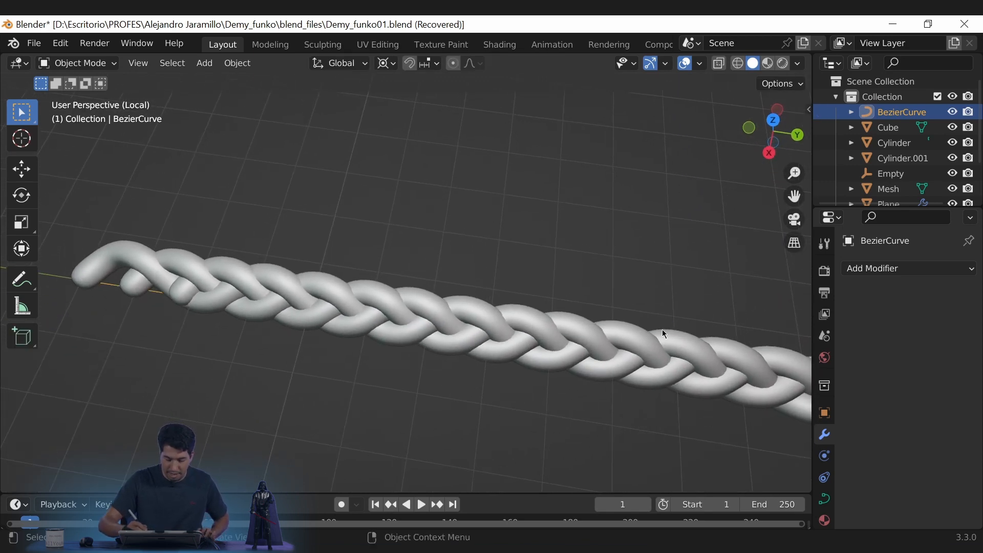
Select the Bezier curve and examine how it runs through the braid from end to end.
ctrl+middle_drag(663, 330, 674, 287)
shift+middle_drag(698, 323, 606, 313)
middle_drag(664, 353, 702, 326)
drag(701, 326, 541, 338)
middle_drag(675, 282, 356, 295)
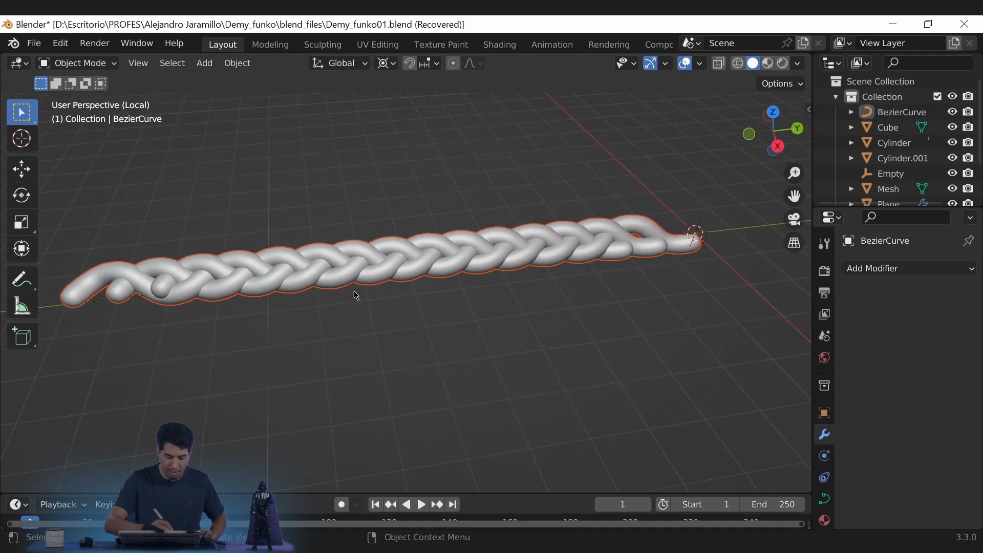
click(101, 299)
middle_drag(190, 318, 266, 306)
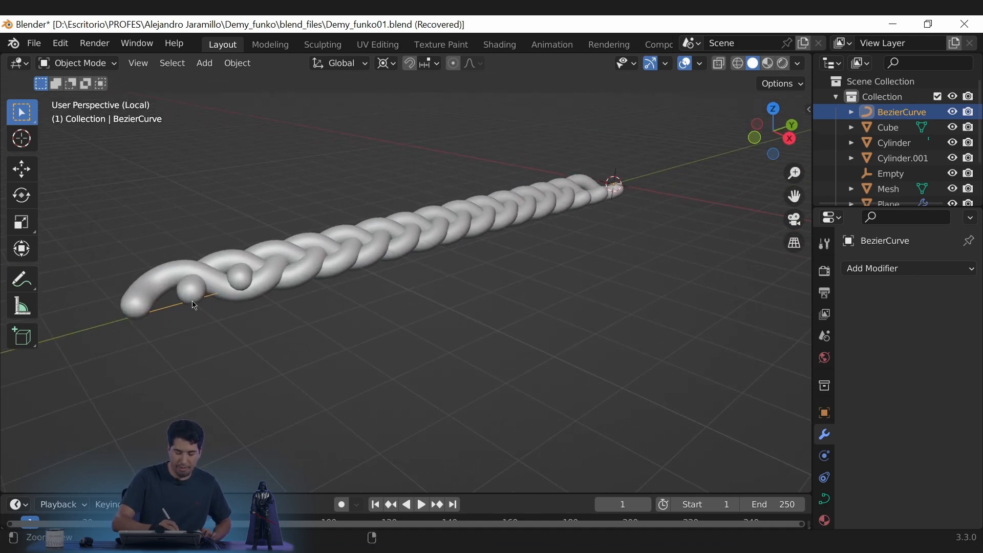
ctrl+middle_drag(192, 302, 763, 183)
key(n)
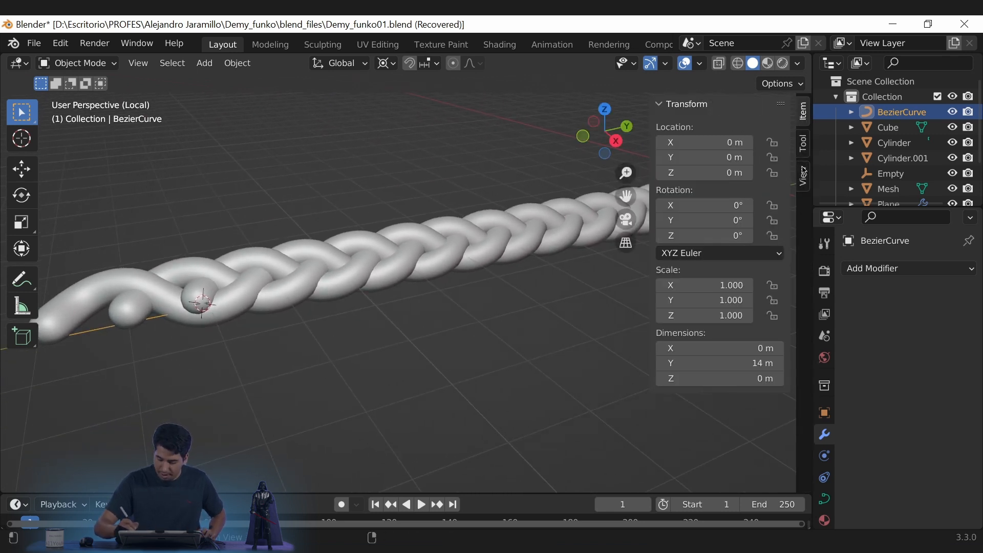
click(803, 174)
click(716, 279)
middle_drag(547, 340, 651, 282)
key(n)
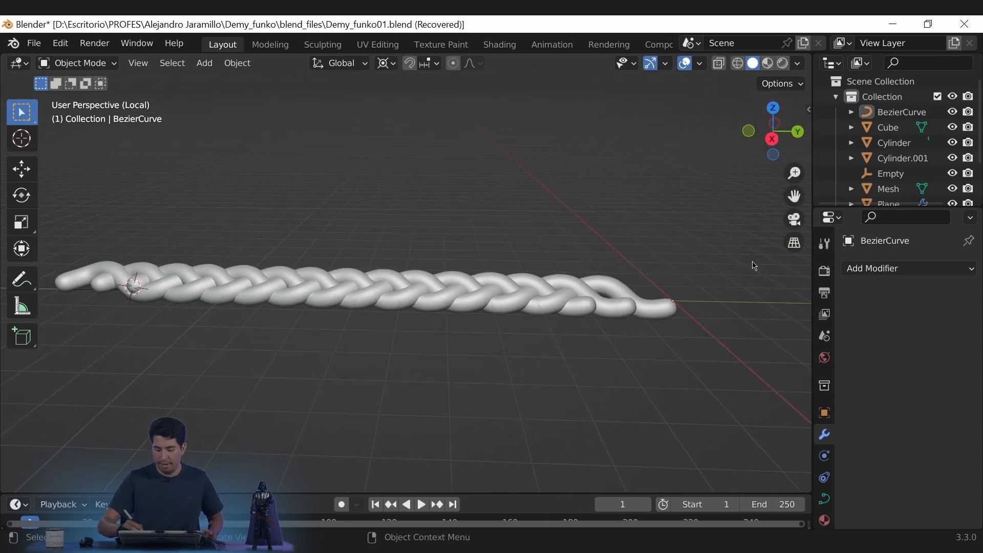
Select the braid, collapse its expanded Subdivision modifier and add a Curve deform modifier.
ctrl+middle_drag(678, 339, 620, 306)
click(641, 292)
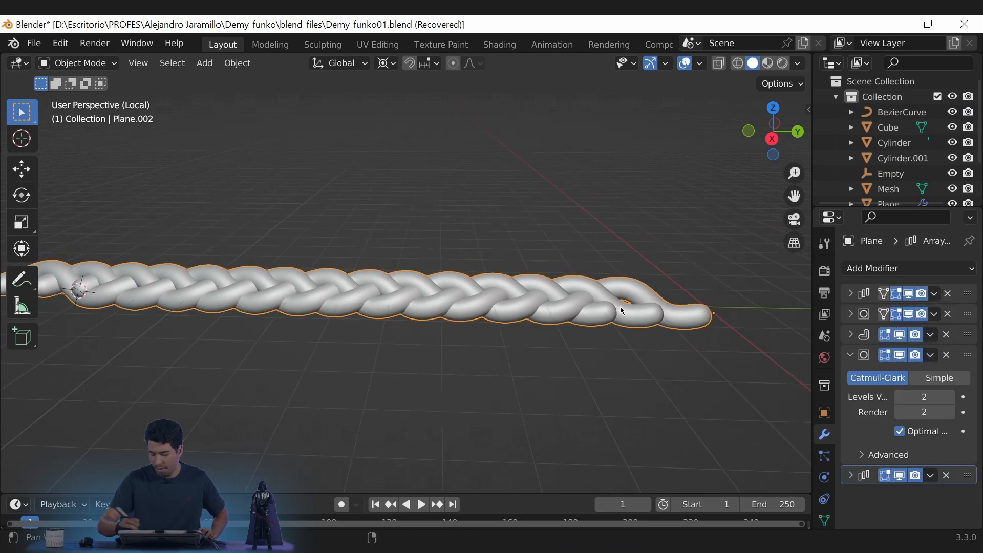
click(851, 355)
click(878, 268)
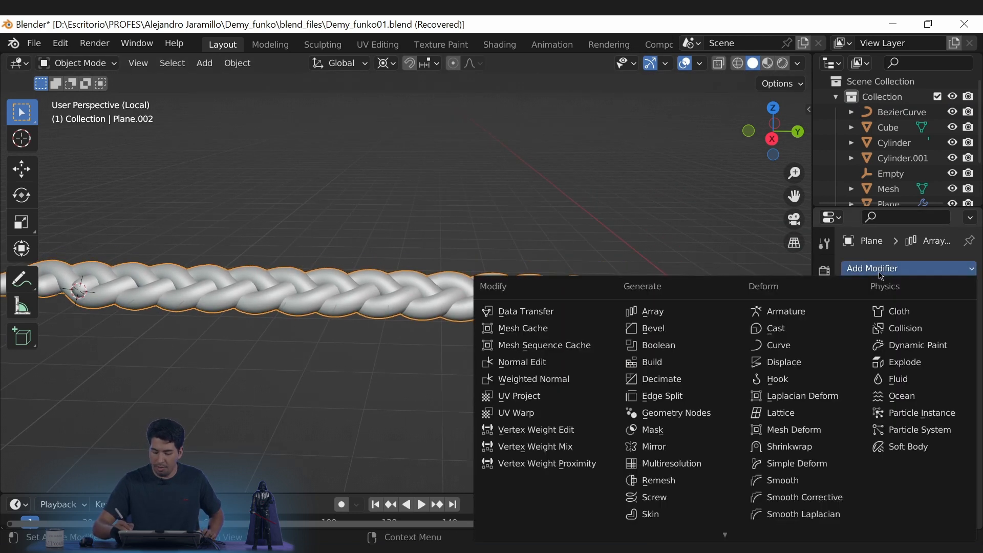
click(779, 345)
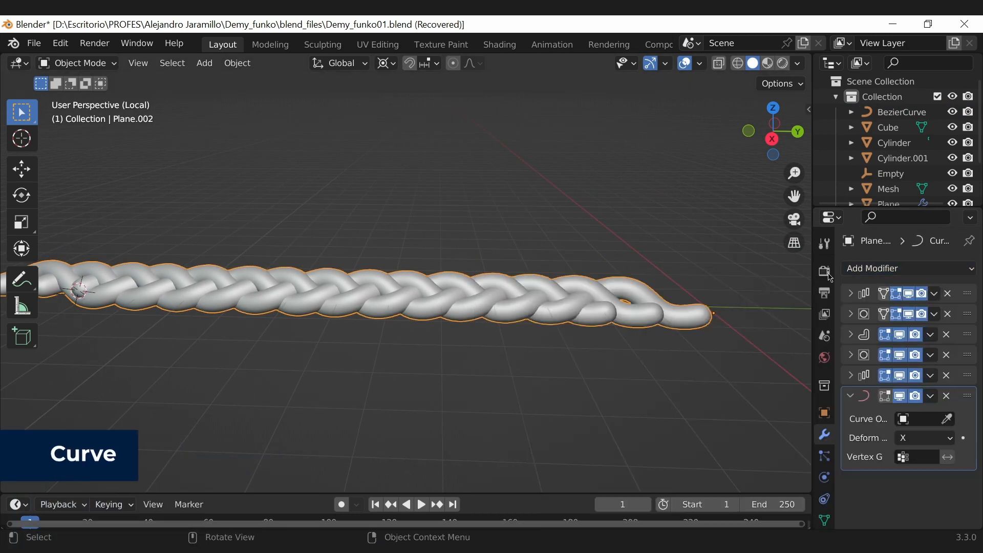
Assign the Bezier curve running through the braid as the Curve modifier's curve object.
middle_drag(785, 263, 729, 341)
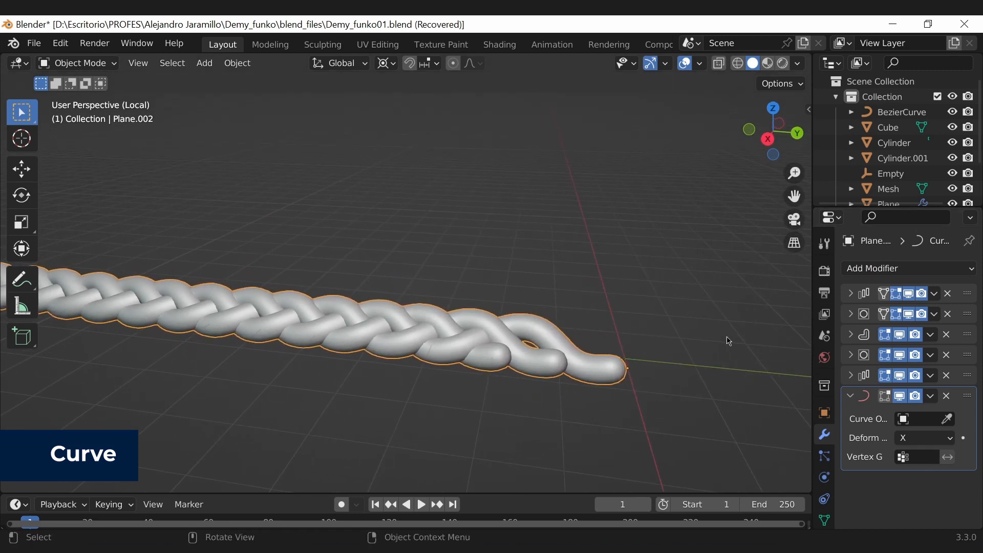
click(948, 419)
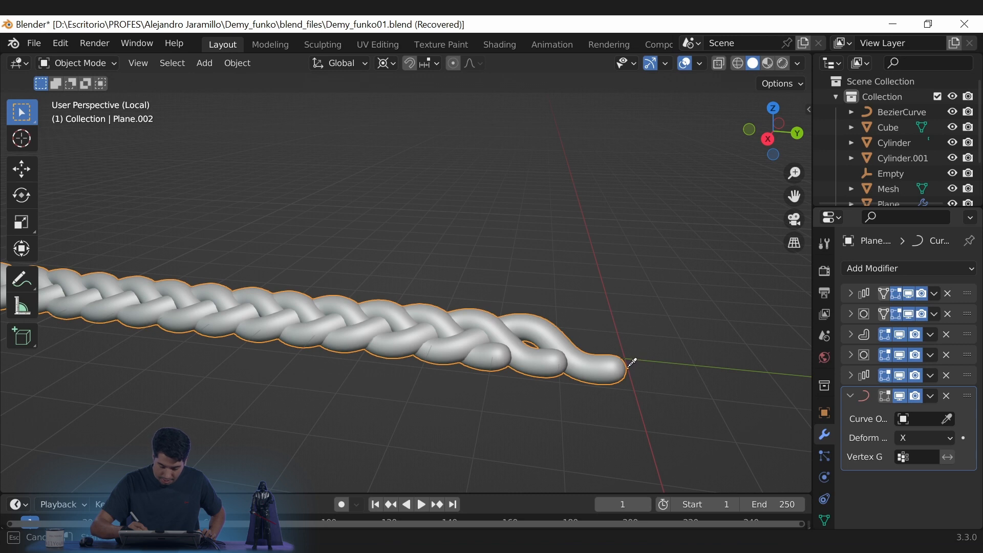
shift+middle_drag(496, 375, 769, 392)
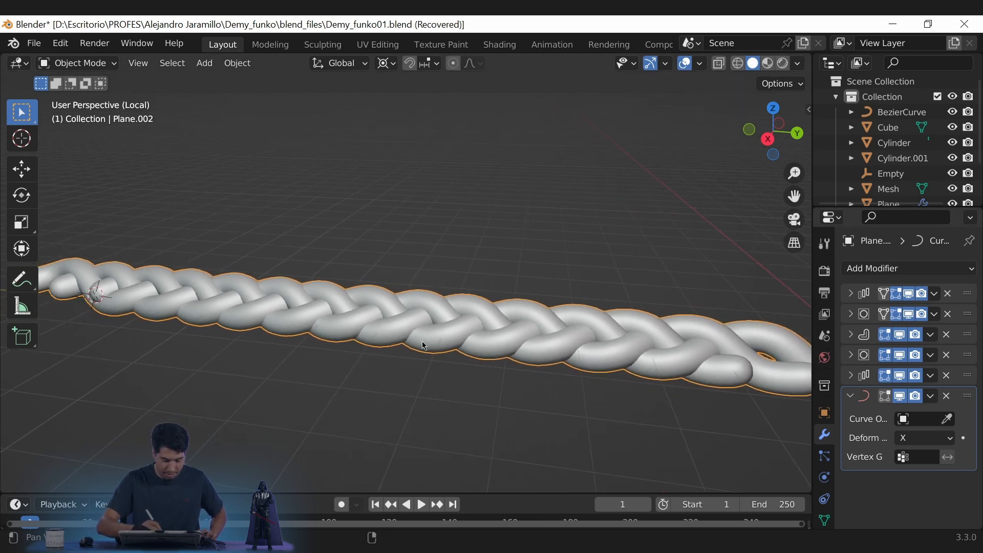
shift+middle_drag(422, 341, 607, 358)
shift+middle_drag(463, 353, 588, 362)
ctrl+alt+drag(390, 322, 387, 316)
shift+right_click(362, 318)
ctrl+alt+drag(384, 416, 417, 361)
alt+drag(426, 314, 430, 334)
click(425, 277)
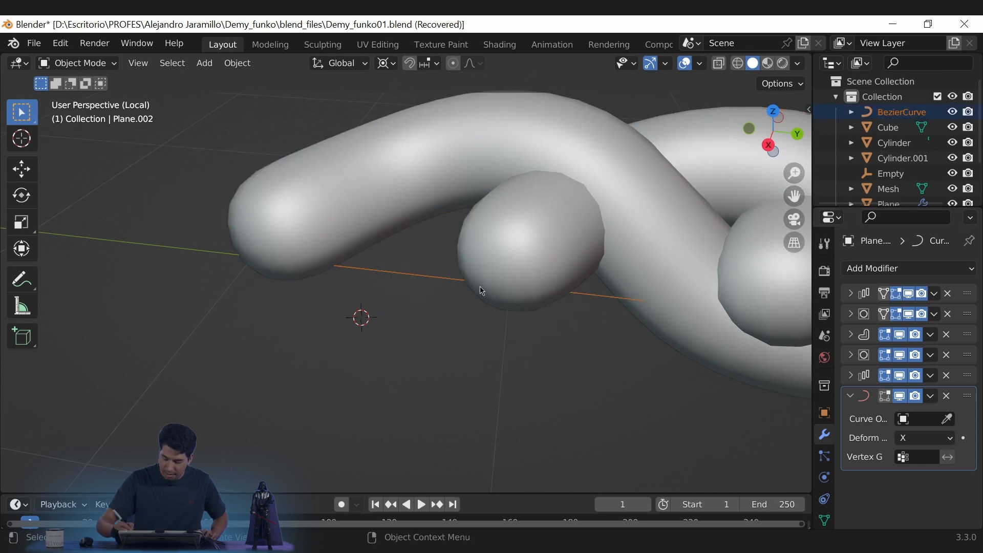
click(557, 231)
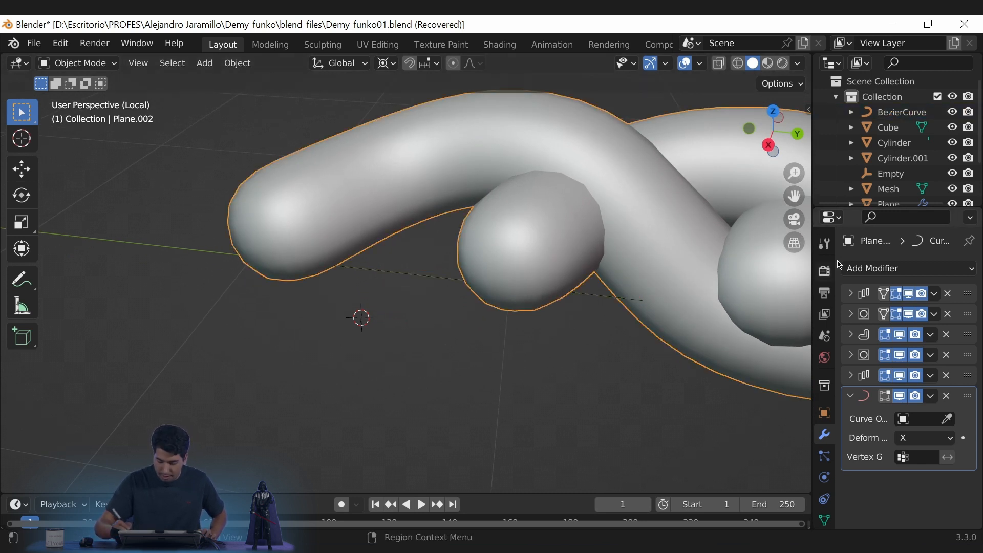
click(429, 269)
Set the Curve modifier's deform axis to -Y so the braid follows the curve.
ctrl+middle_drag(489, 242, 522, 302)
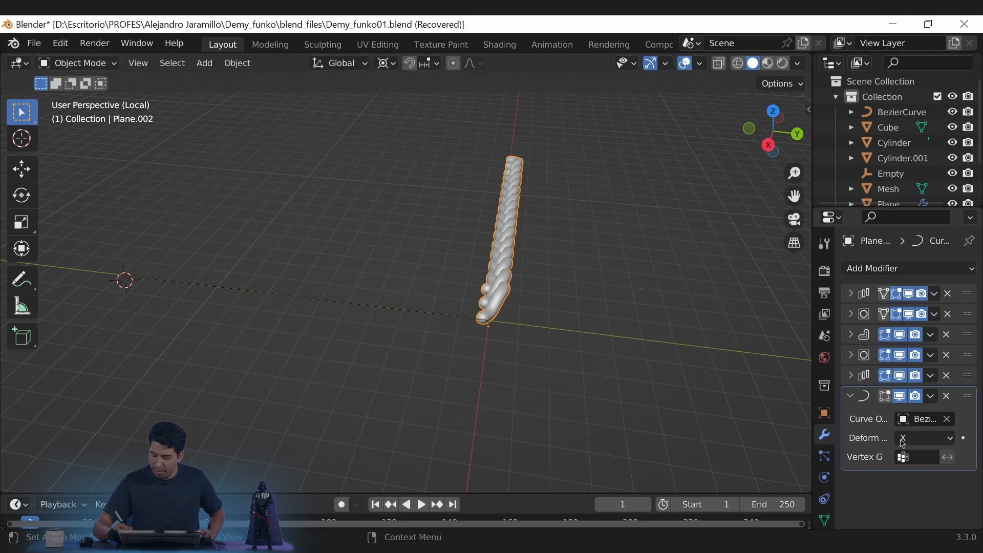
click(949, 442)
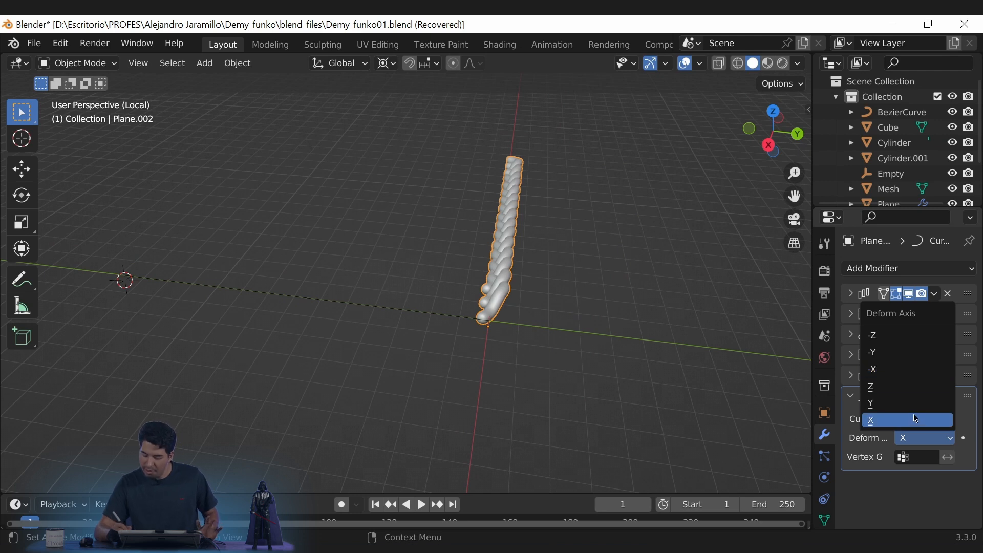
click(886, 355)
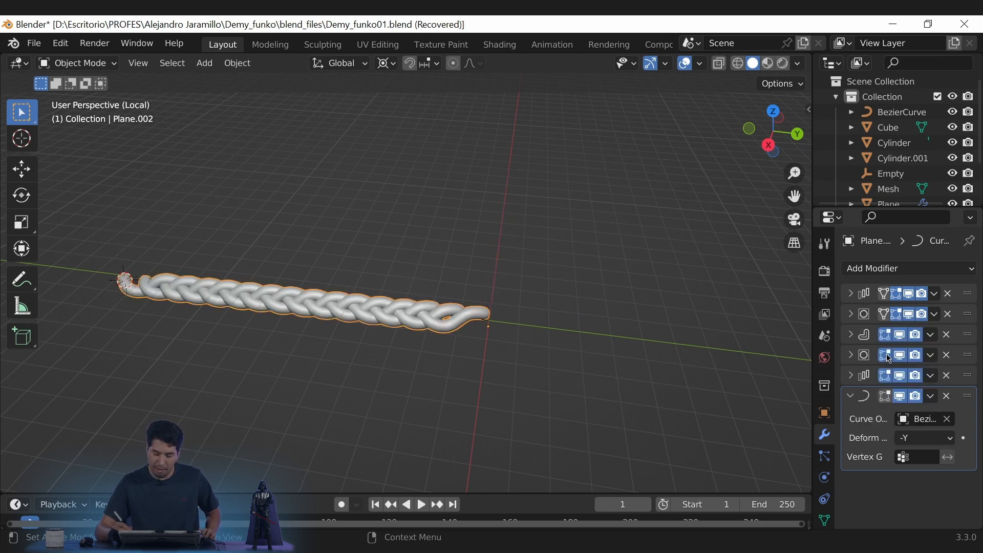
Put the Bezier curve into Edit Mode and select its control point at the braid's negative Y end.
middle_drag(505, 319, 692, 302)
click(689, 347)
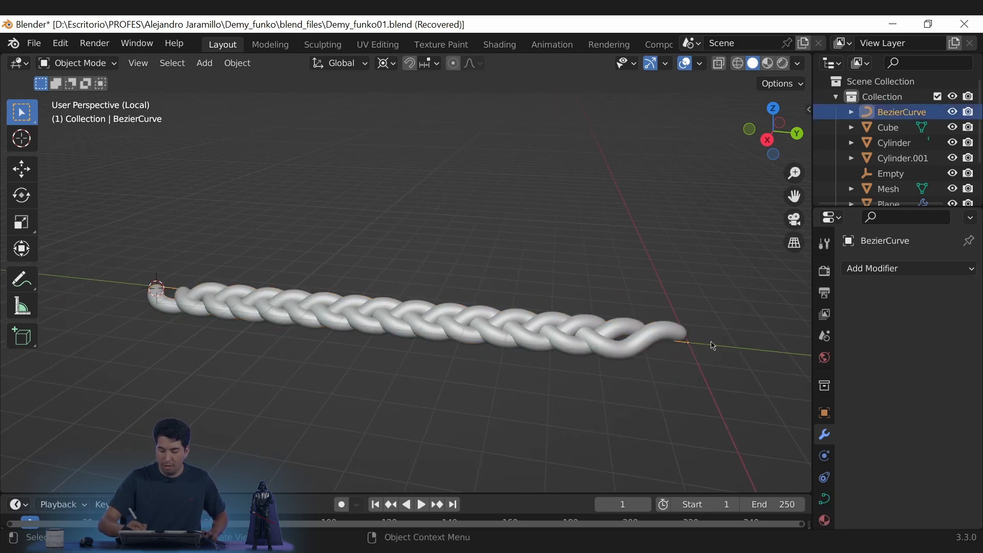
middle_drag(246, 317, 267, 319)
ctrl+middle_drag(198, 301, 182, 285)
key(Tab)
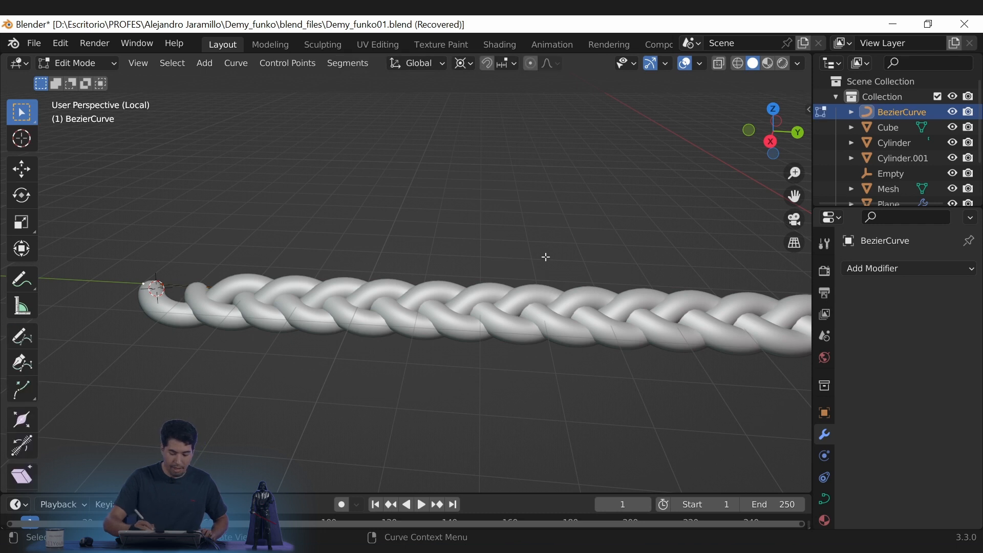
middle_drag(544, 257, 407, 290)
mouse_move(150, 286)
mouse_down()
mouse_move(171, 252)
mouse_move(138, 292)
mouse_up()
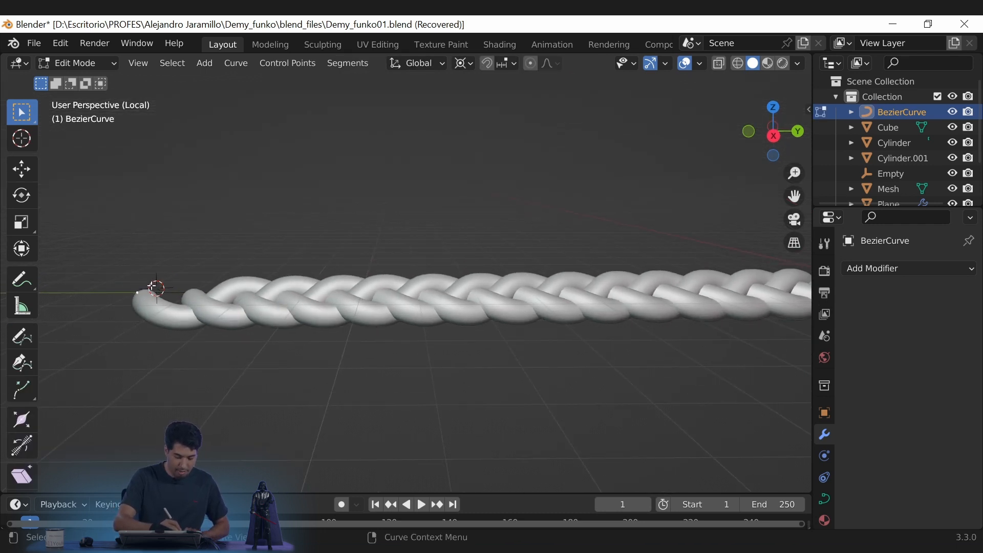
Try to raise the curve's negative Y end point to test how the braid follows.
key(g)
click(425, 223)
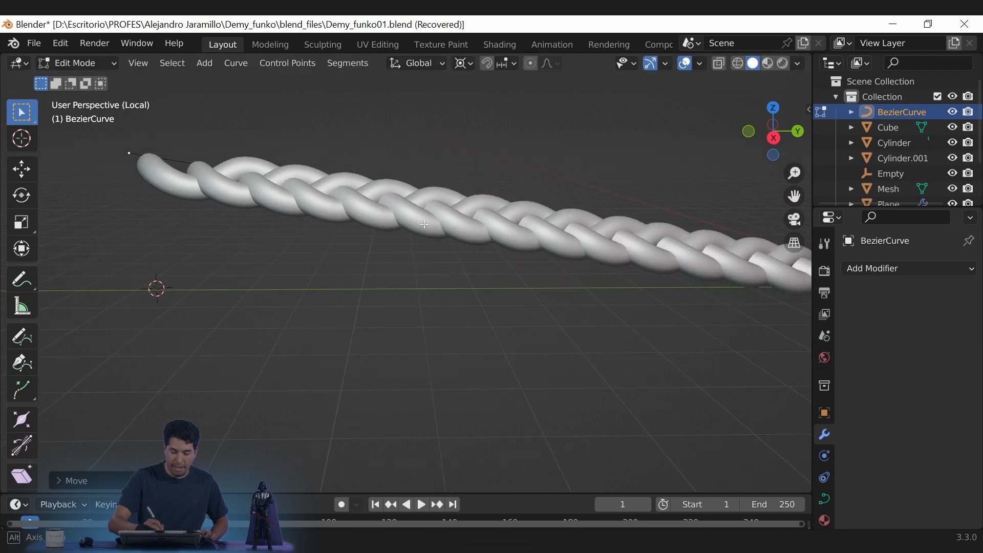
middle_drag(425, 224, 411, 241)
key(ctrl+z)
Switch to the Tweak tool and pull out the negative Y end point's handles to arch the curve upward.
middle_drag(572, 276, 464, 250)
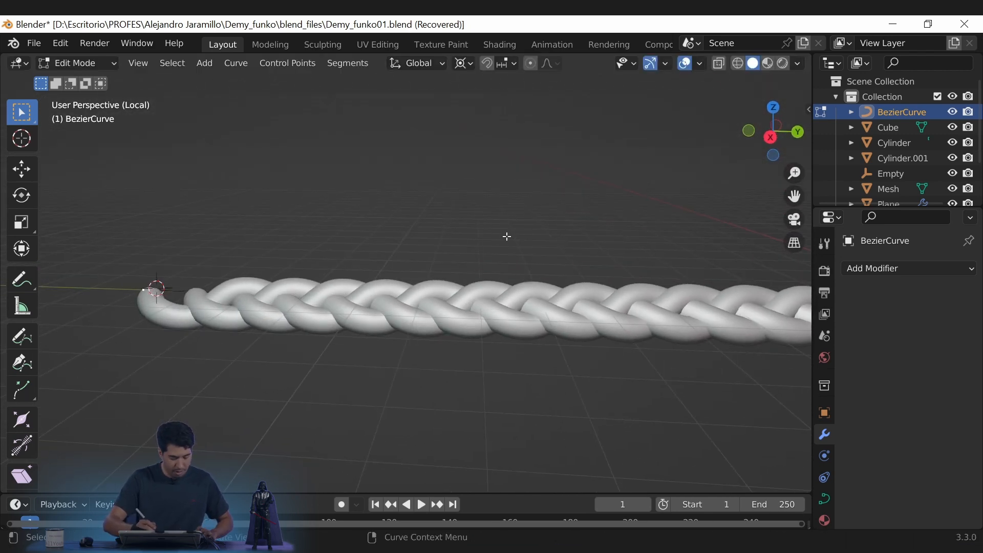
key(alt+w)
click(647, 226)
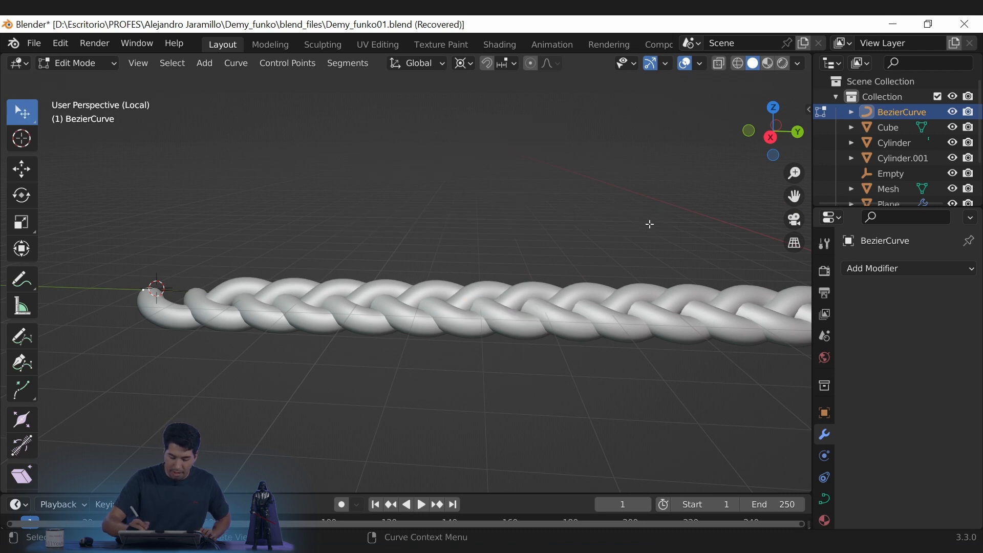
drag(154, 287, 472, 121)
drag(95, 314, 73, 394)
ctrl+middle_drag(373, 350, 452, 272)
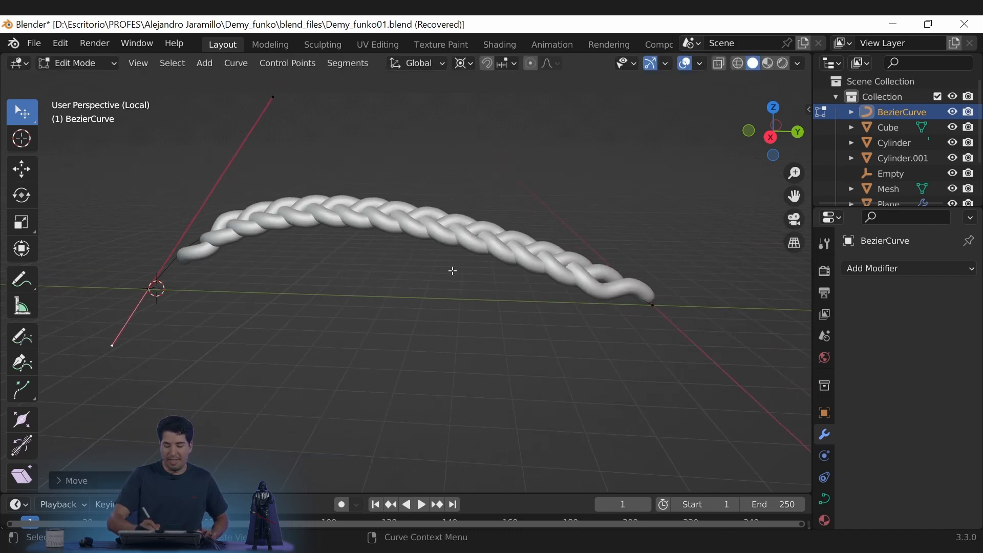
Move the curve's negative Y end point slightly inward and pull its upper handle higher to increase the arch.
shift+middle_drag(512, 279, 486, 305)
key(g)
drag(255, 352, 293, 341)
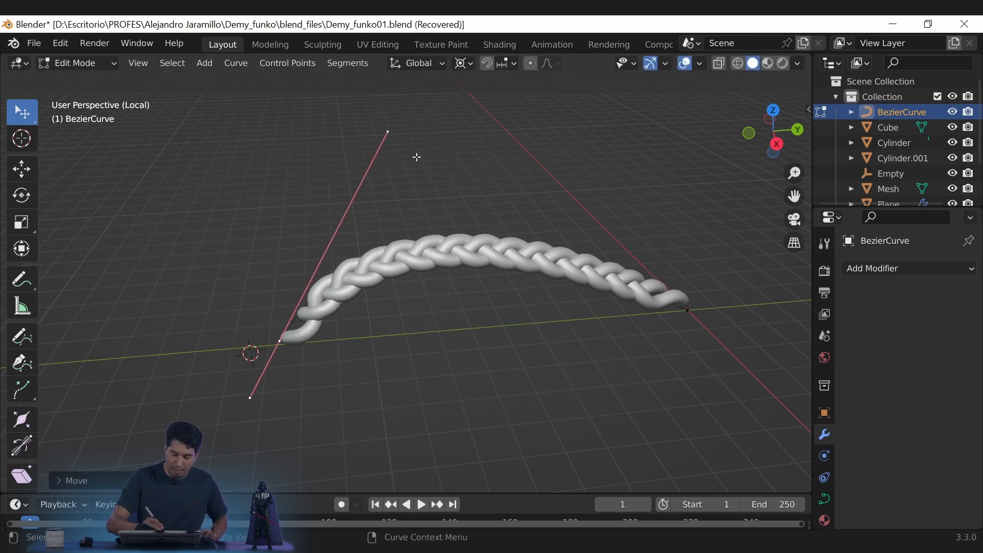
drag(388, 132, 420, 92)
middle_drag(540, 299, 478, 180)
drag(447, 154, 462, 148)
Try to raise the curve's control point at the world origin.
middle_drag(704, 266, 502, 270)
drag(562, 342, 540, 283)
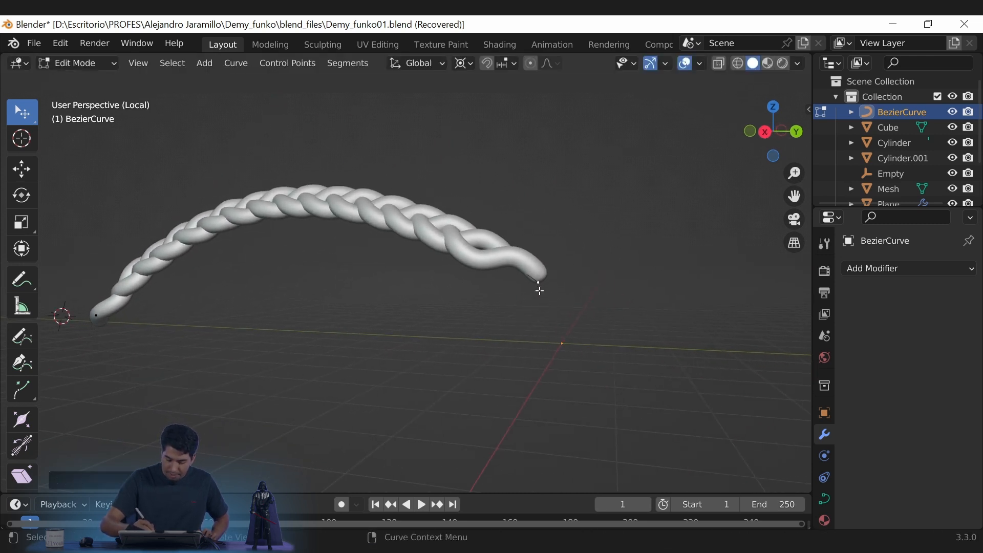
key(ctrl+z)
mouse_move(599, 348)
middle_down()
mouse_move(570, 362)
mouse_move(593, 347)
middle_up()
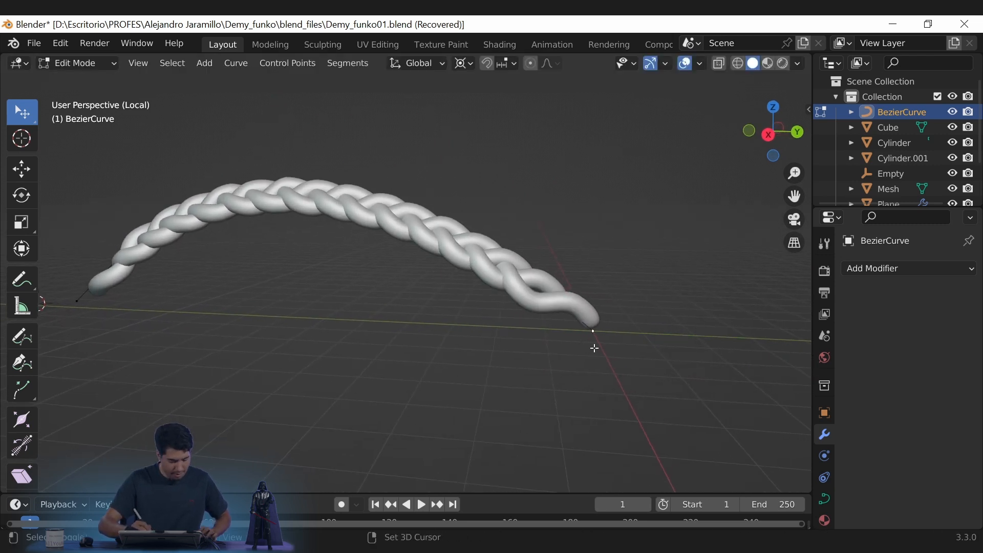
Pull out the handles of the curve's control point at the origin, one downward and the other upward, to round that end.
key(alt+w)
click(637, 427)
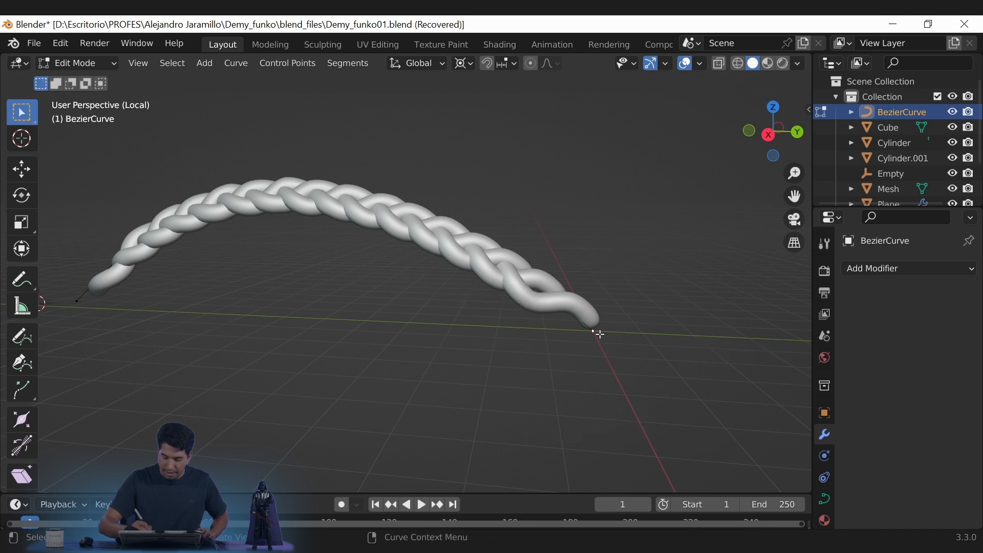
drag(596, 332, 616, 351)
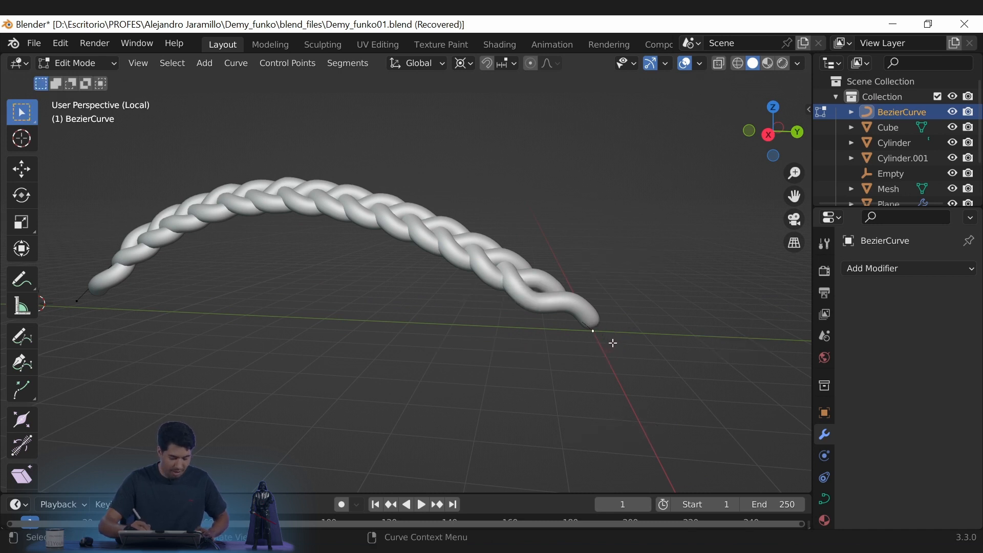
key(g)
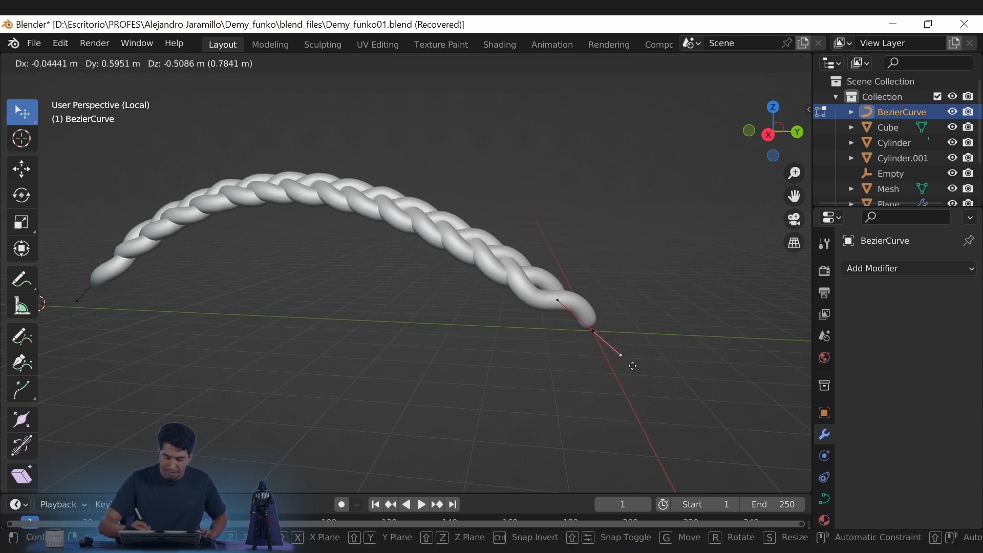
drag(633, 366, 667, 412)
drag(565, 302, 558, 251)
shift+middle_drag(558, 251, 600, 304)
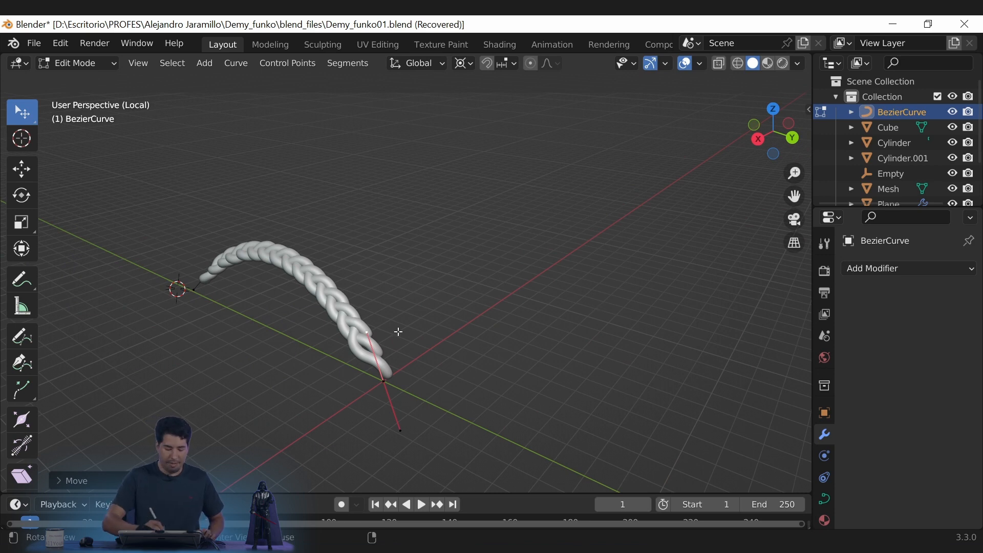
Return to Object Mode and leave local view to show the curved braid beside the character.
middle_drag(397, 332, 432, 303)
key(ctrl+Tab)
click(399, 318)
scroll(400, 309, down, 3)
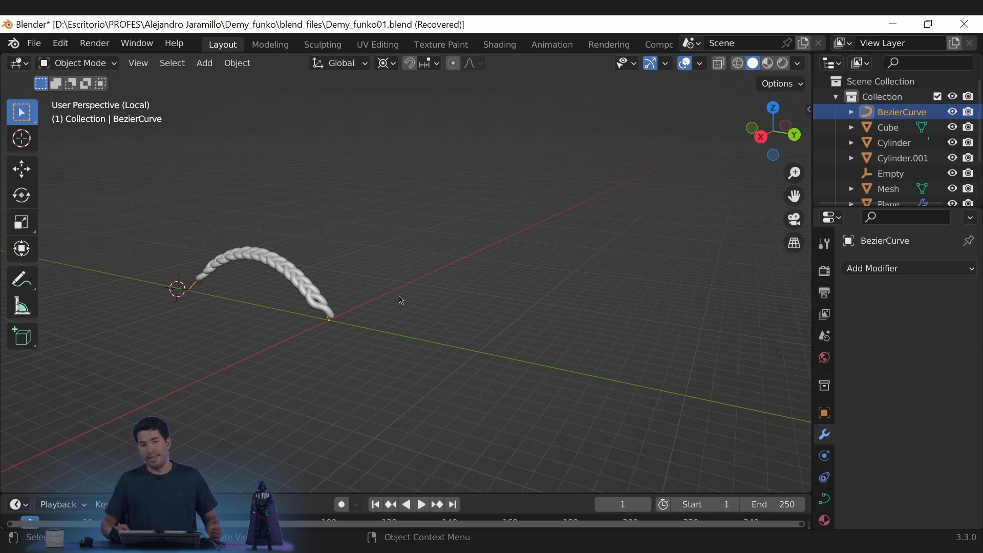
middle_drag(401, 300, 492, 297)
scroll(401, 300, up, 4)
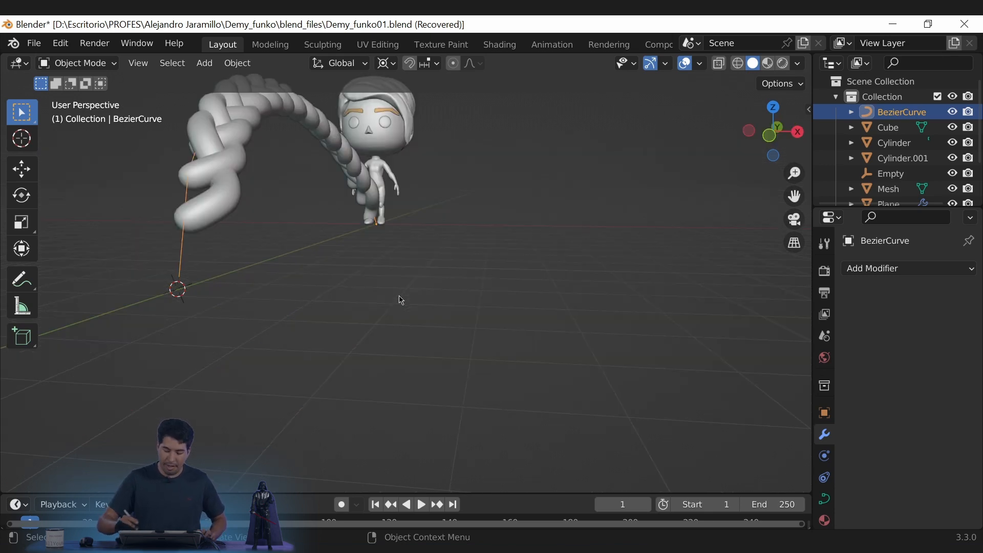
middle_drag(472, 253, 513, 326)
scroll(596, 306, up, 3)
shift+middle_drag(530, 248, 483, 246)
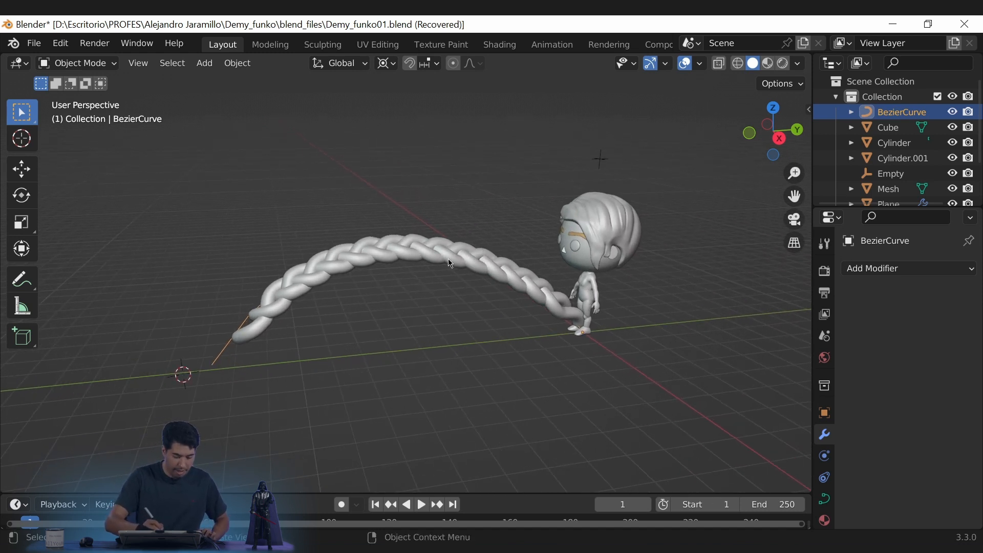
Select the braid together with its curve, scale both down around the 3D cursor and move them toward the character.
drag(221, 227, 372, 269)
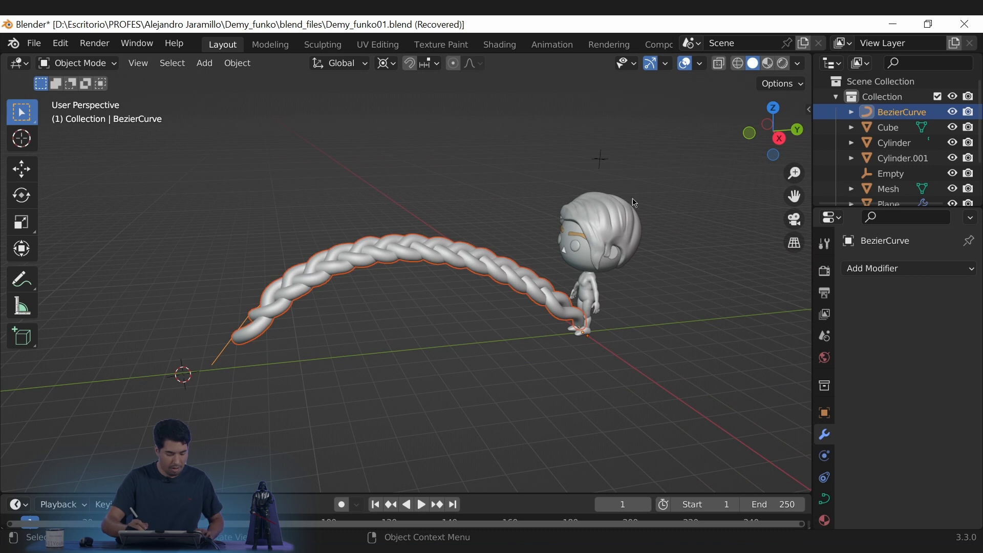
key(s)
click(360, 367)
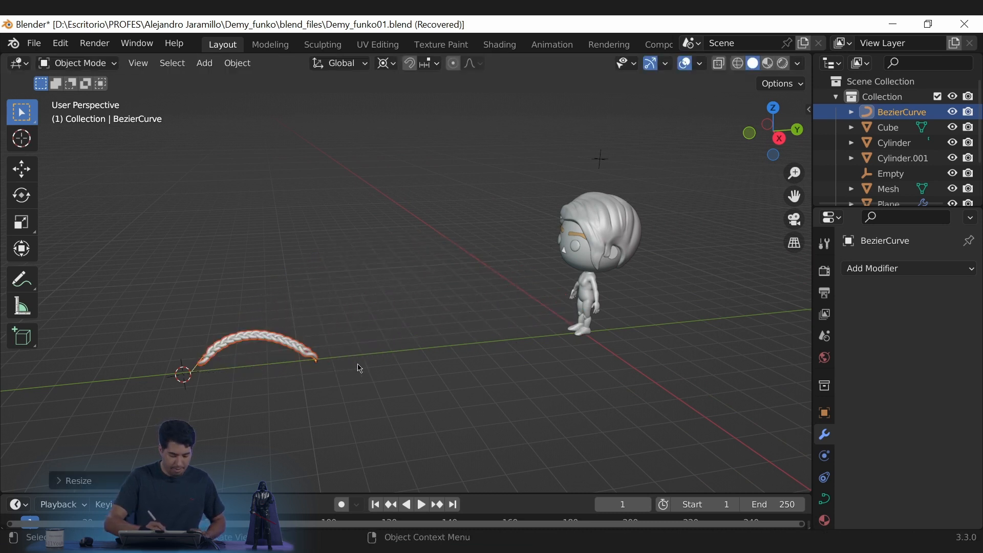
key(g)
click(717, 241)
In right orthographic view, move the braid and curve behind the character and rotate them to hang nearly vertically.
shift+middle_drag(653, 251, 487, 315)
mouse_move(486, 315)
shift+middle_down()
mouse_move(622, 262)
mouse_move(509, 271)
mouse_move(496, 317)
shift+middle_up()
middle_drag(589, 302, 569, 279)
shift+middle_drag(611, 373, 465, 279)
ctrl+middle_drag(465, 279, 476, 224)
key(g)
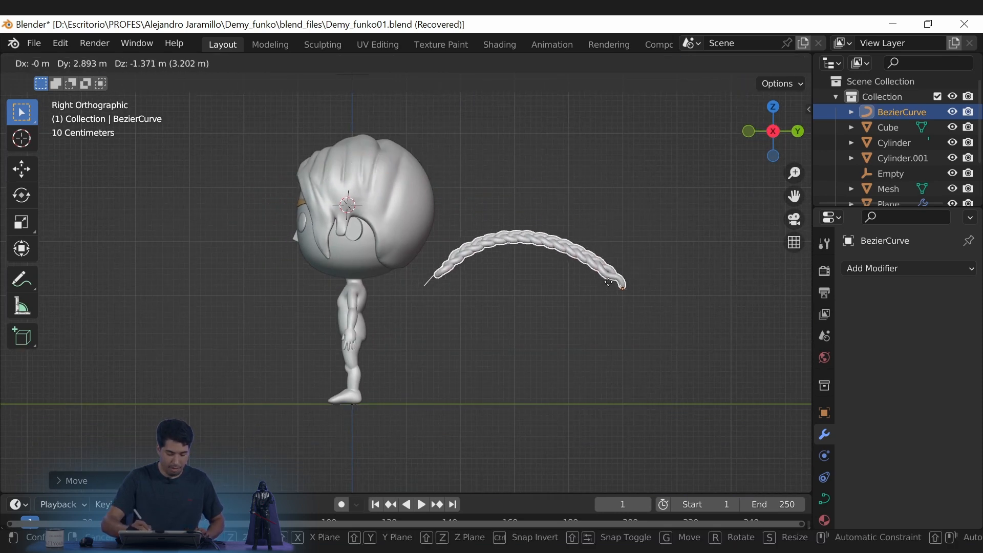
key(r)
click(215, 370)
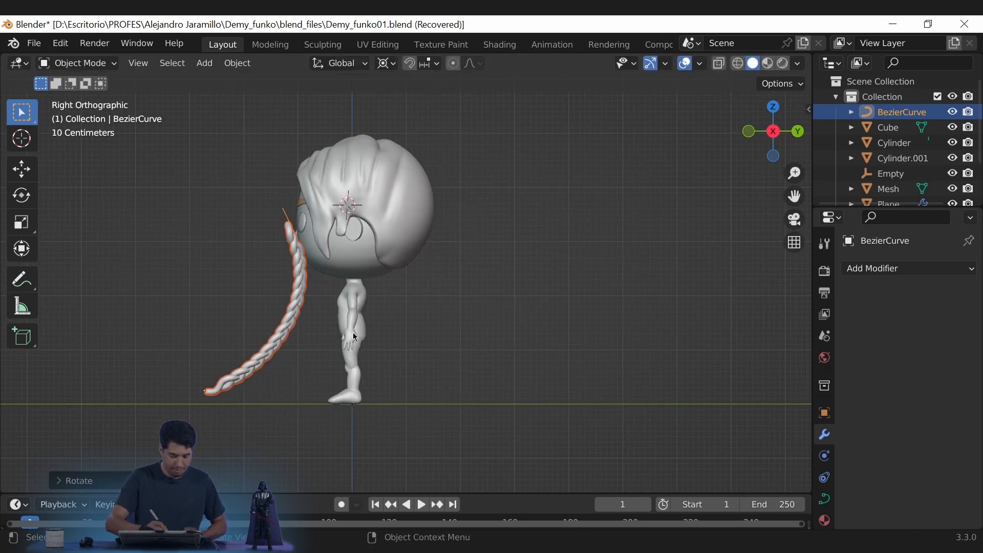
Move the braid and curve behind the head, scale them to about 0.72 and adjust their position against it.
key(g)
click(555, 297)
key(s)
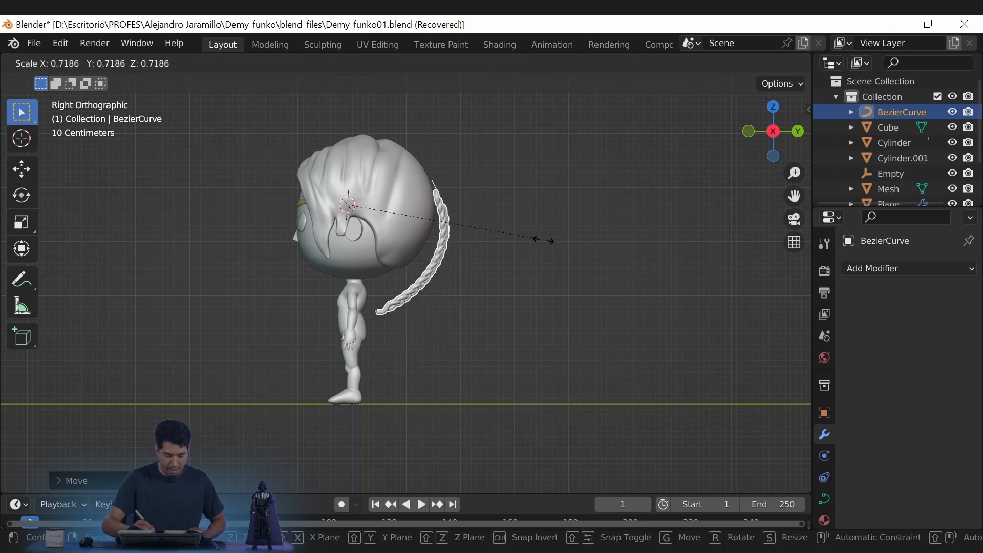
click(543, 242)
key(g)
click(547, 260)
In back orthographic view, move the braid and curve along X to center them on the back of the head.
middle_drag(547, 282, 418, 286)
key(g)
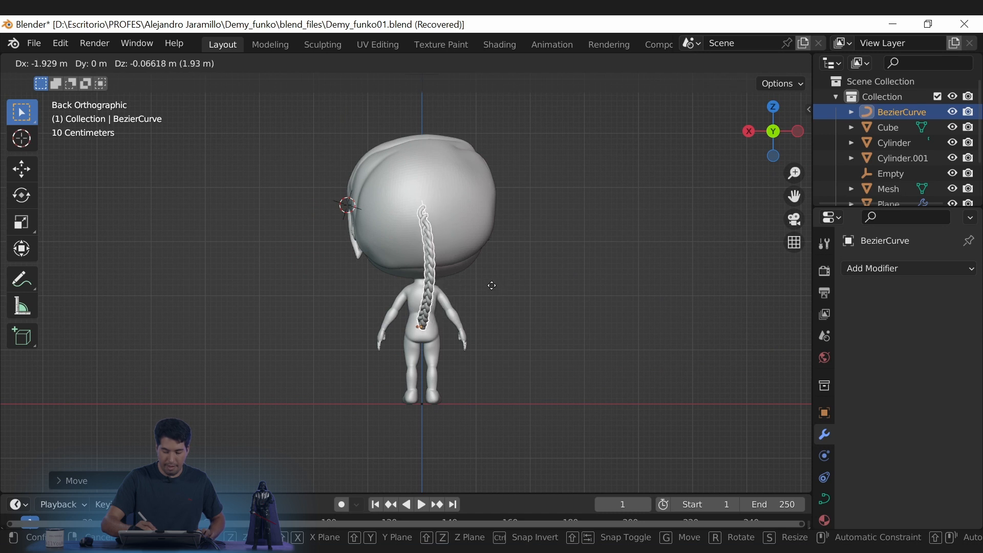
key(x)
click(493, 283)
middle_drag(498, 281, 537, 333)
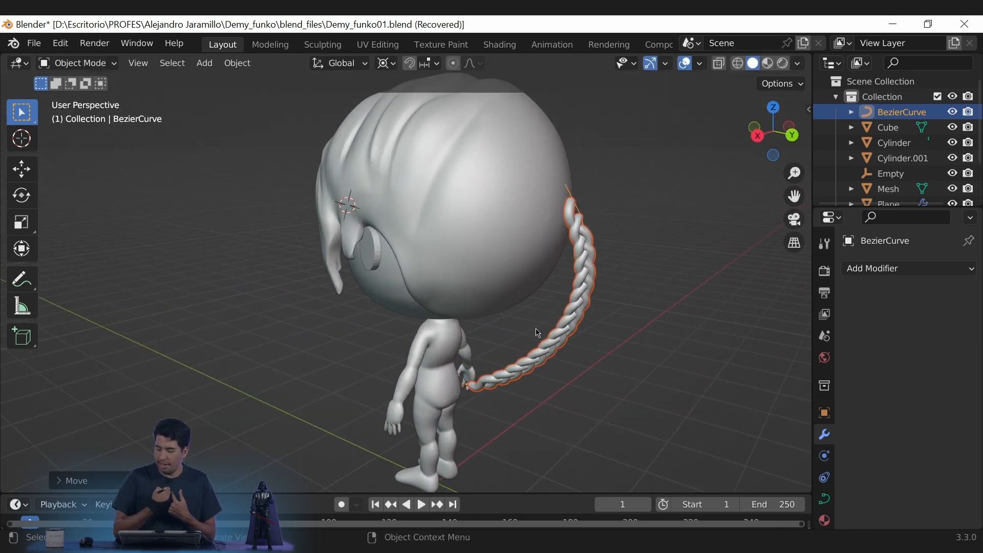
Select the braid and reduce the count of its first Array modifier to 3.
mouse_move(635, 335)
alt+mouse_down()
mouse_move(609, 336)
mouse_move(626, 345)
alt+mouse_up()
alt+shift+drag(626, 344, 507, 272)
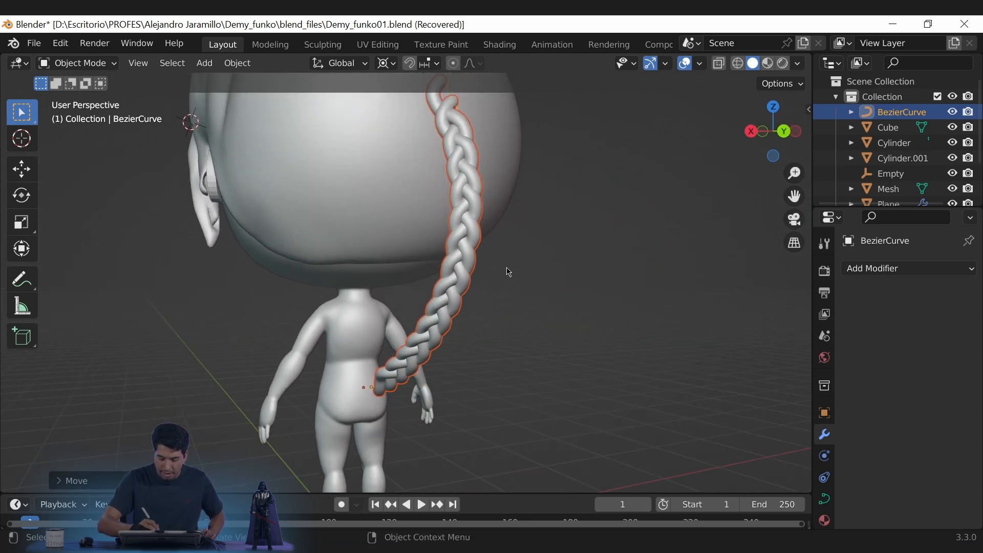
click(455, 291)
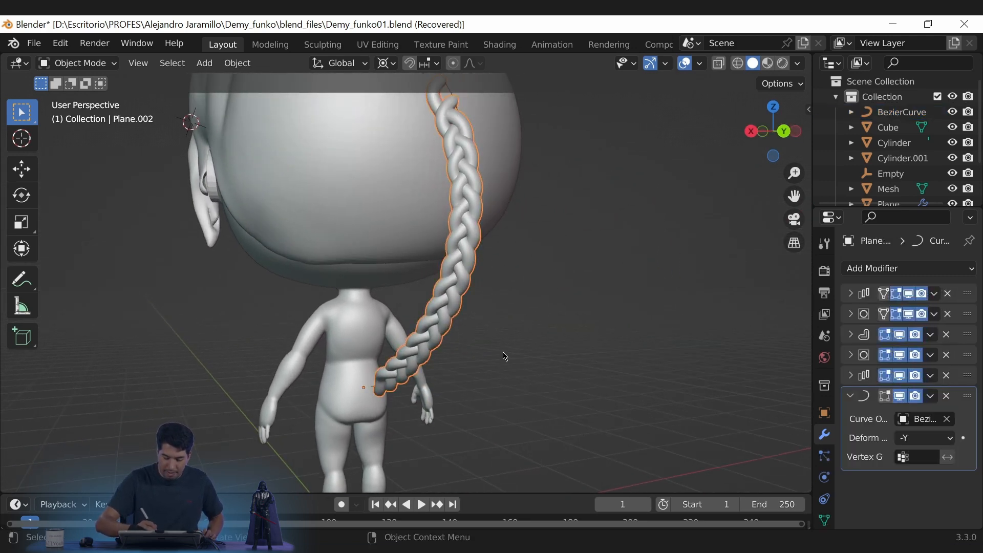
click(852, 294)
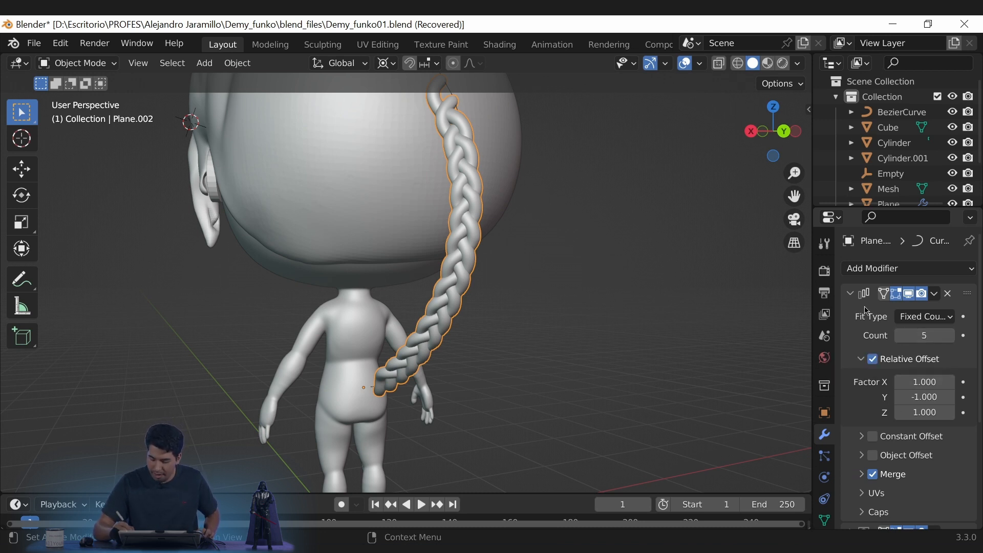
click(901, 336)
click(900, 336)
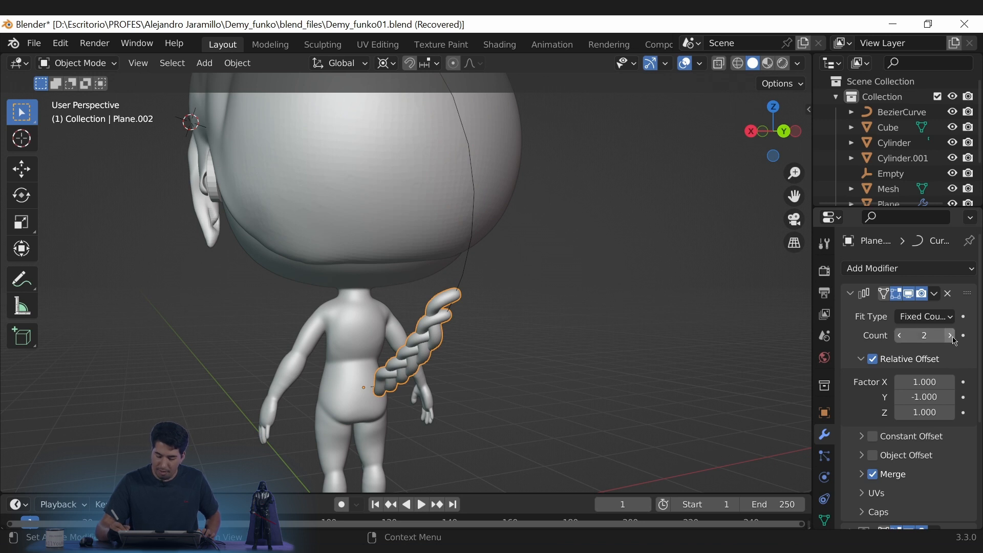
click(951, 336)
click(901, 337)
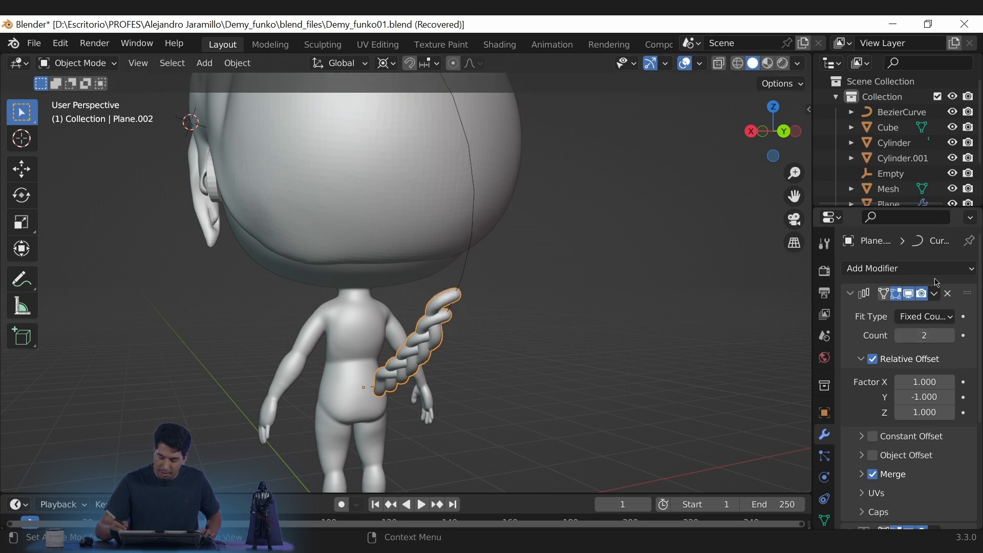
middle_drag(607, 307, 580, 283)
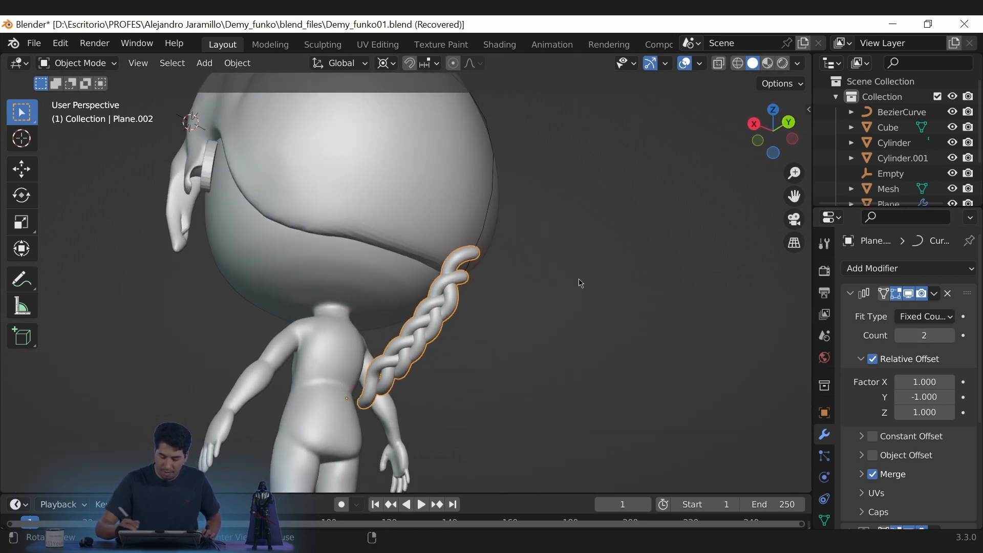
click(951, 336)
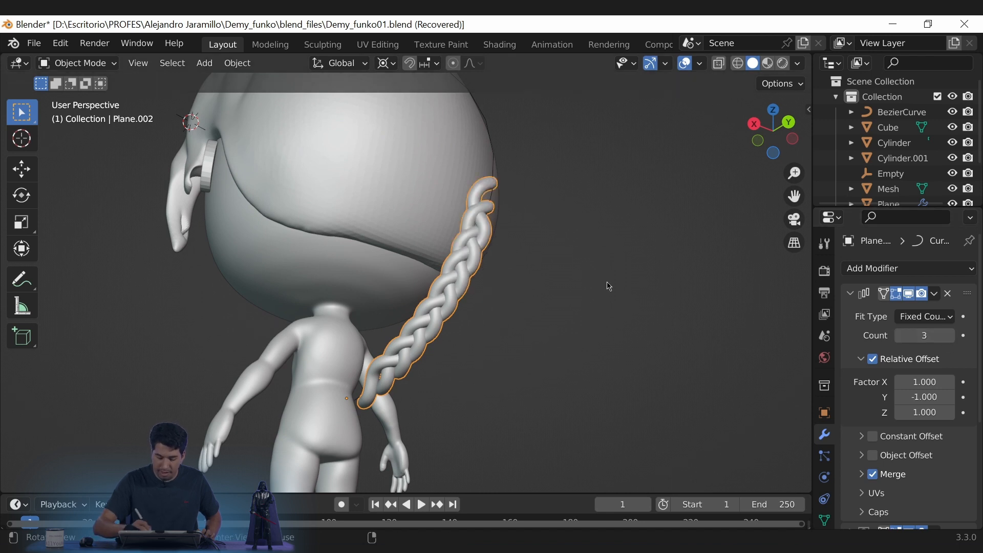
Scale the braid and its curve up together, place the 3D cursor on the braid and scale both up again around it.
alt+drag(609, 285, 531, 336)
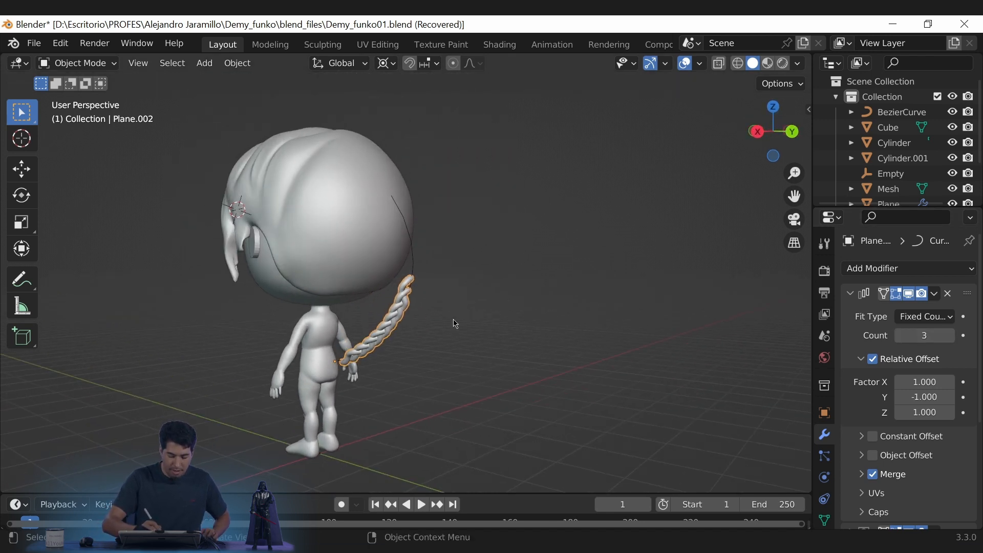
alt+drag(455, 303, 538, 325)
key(s)
click(652, 296)
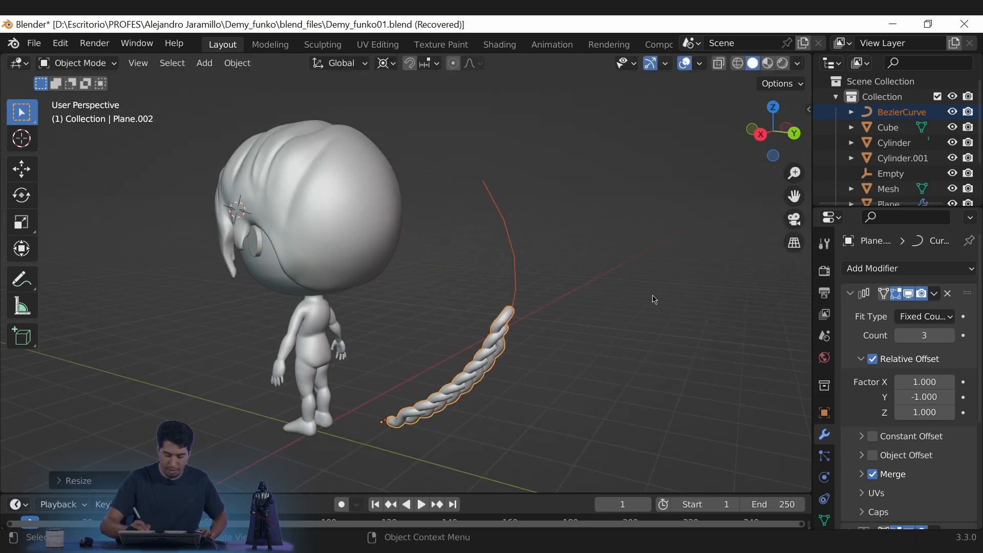
alt+drag(652, 297, 502, 304)
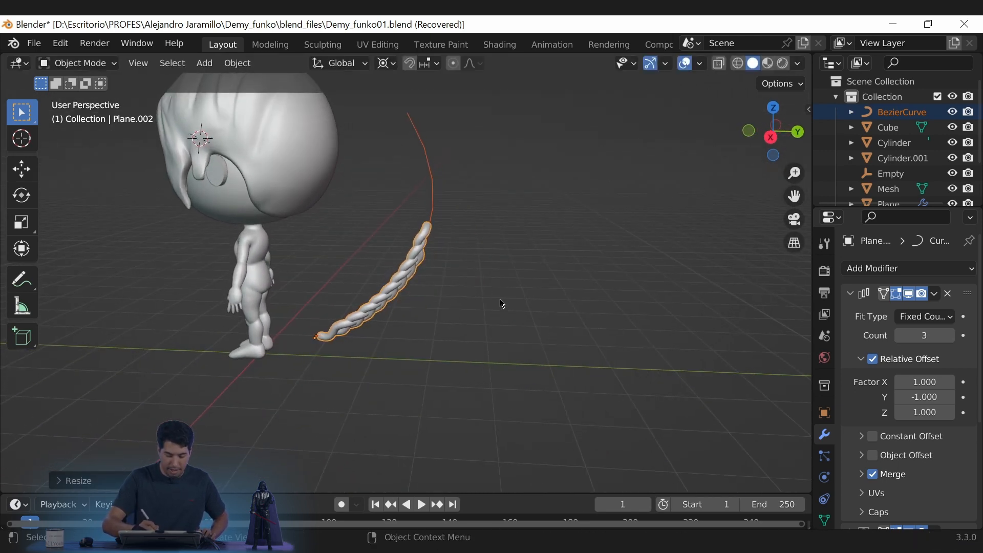
shift+right_click(412, 272)
key(s)
click(516, 247)
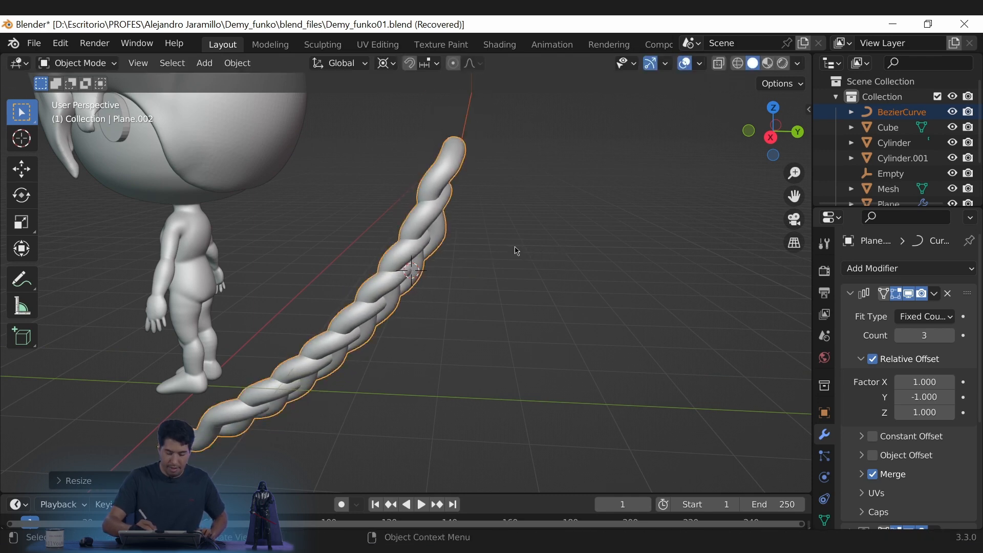
In right orthographic view, rotate the braid and curve so the braid hangs downward, and reposition them behind the character.
alt+shift+drag(505, 259, 536, 282)
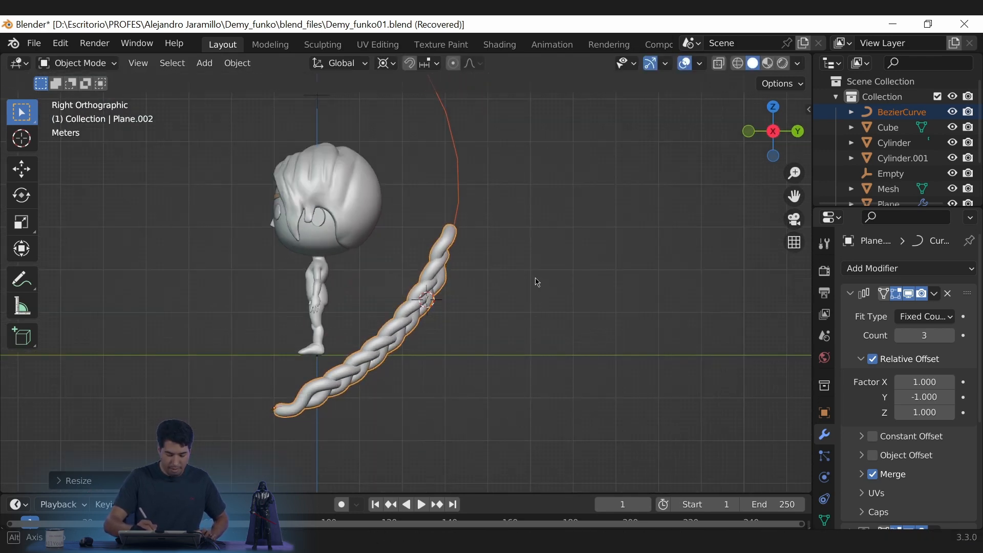
key(g)
click(544, 225)
key(r)
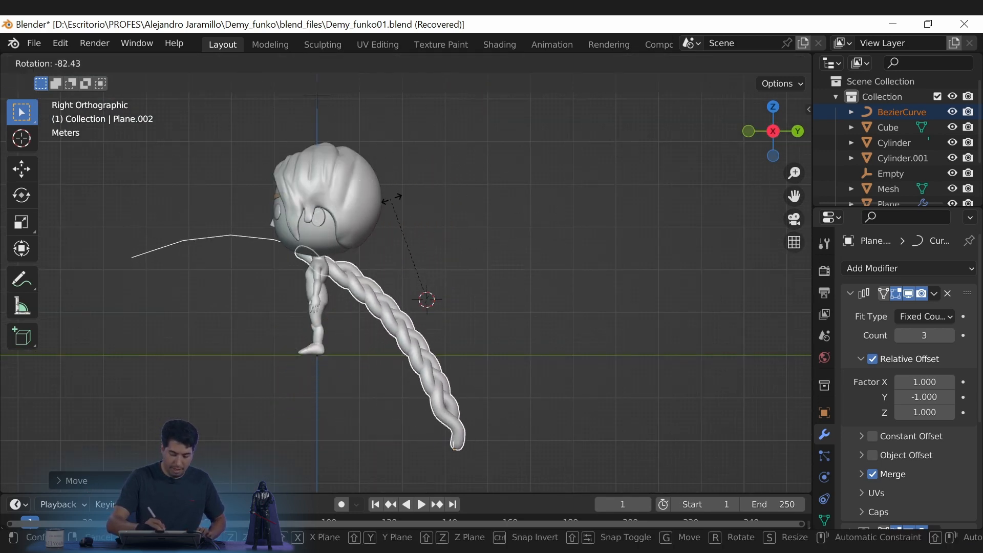
click(409, 204)
key(g)
click(501, 166)
Rotate the braid and curve to a nearly vertical hang and move them against the back of the head.
alt+drag(500, 242, 425, 279)
key(g)
click(393, 244)
alt+drag(430, 276, 526, 256)
key(r)
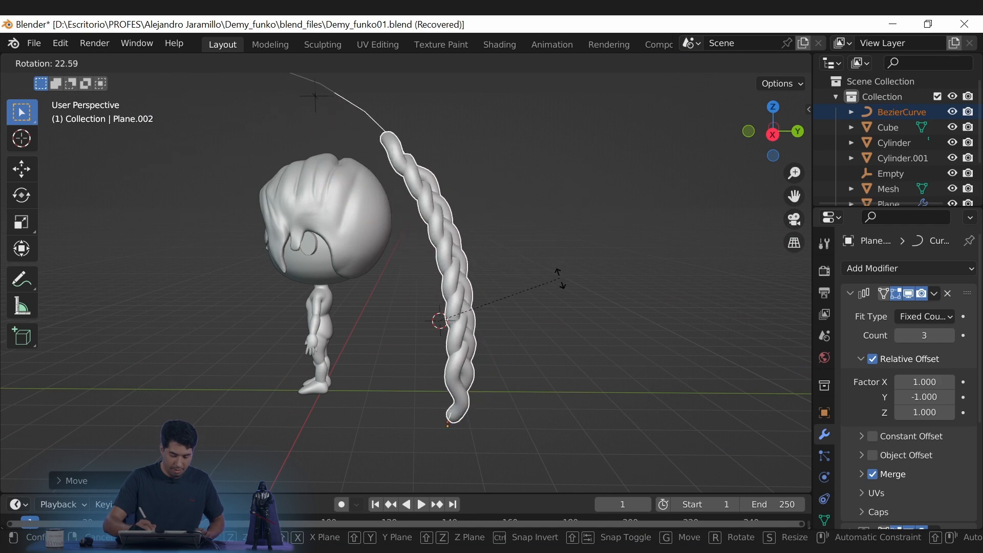
click(550, 282)
key(g)
click(510, 286)
ctrl+alt+drag(526, 291, 527, 282)
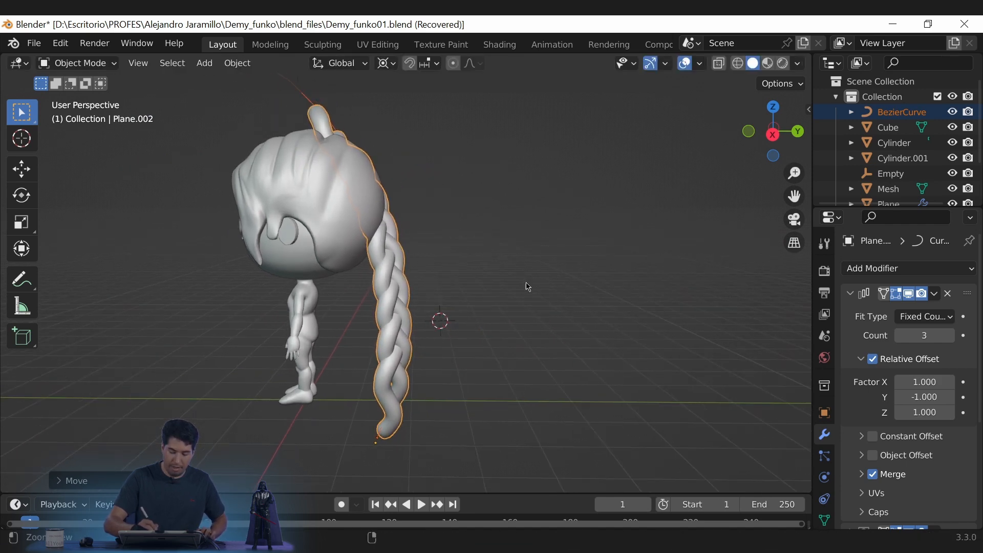
In Edit Mode on the Bezier curve, move the upper end point down to the top of the head and raise the lower end point slightly.
alt+shift+drag(440, 198, 453, 219)
click(355, 165)
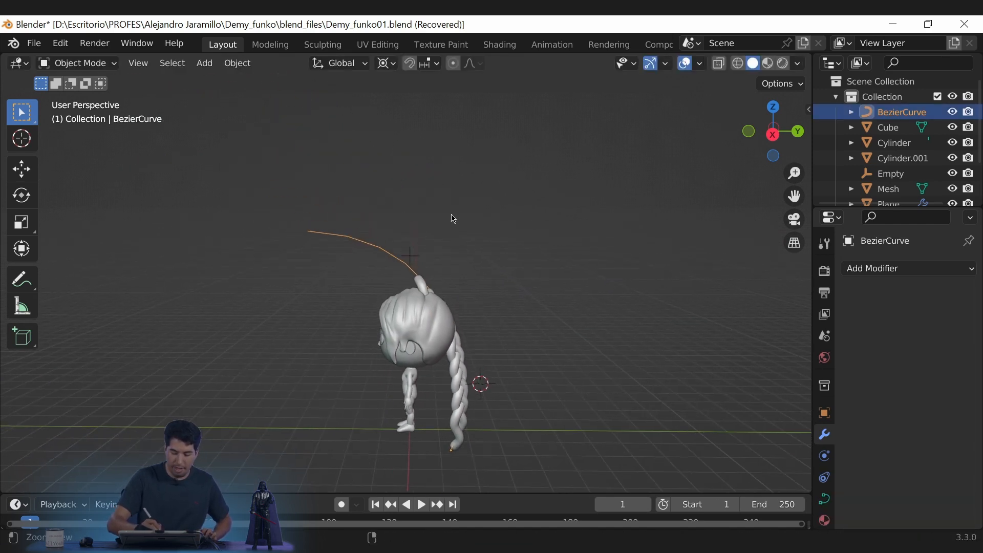
alt+shift+drag(505, 290, 443, 224)
key(Tab)
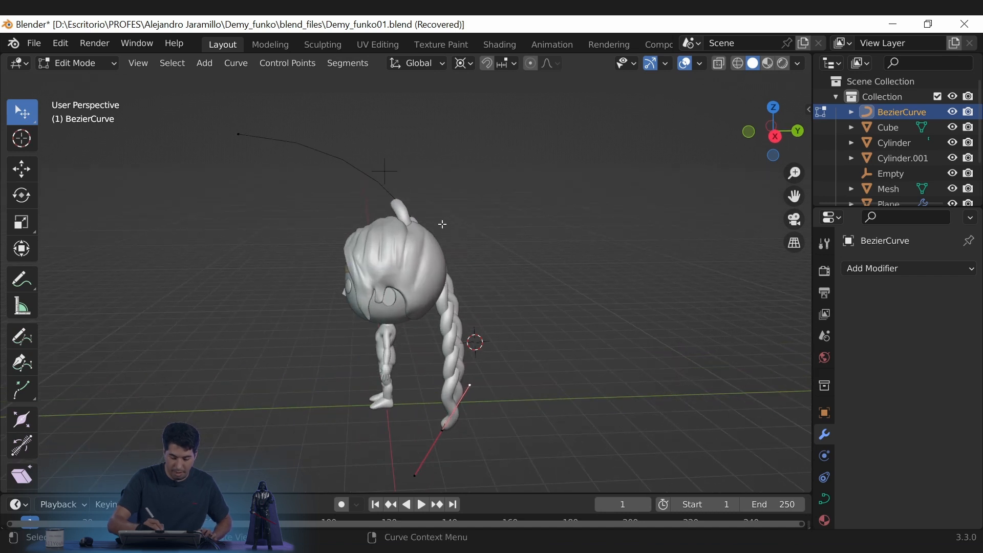
drag(228, 129, 340, 215)
alt+shift+drag(563, 332, 555, 279)
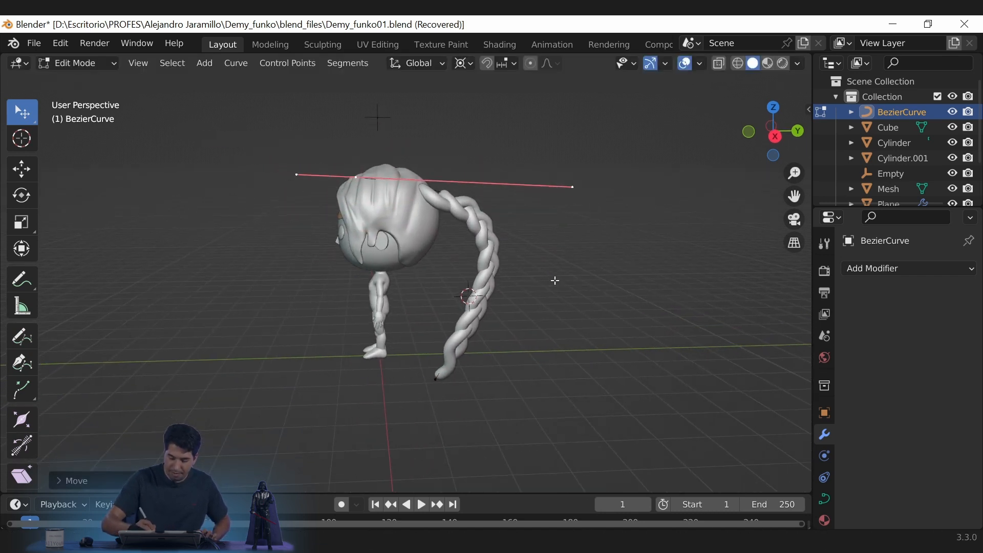
drag(437, 379, 435, 355)
alt+drag(544, 270, 452, 261)
middle_drag(452, 262, 537, 273)
Return to Object Mode, select the braid together with its curve and move both behind the head.
key(ctrl+Tab)
click(392, 249)
drag(395, 264, 456, 303)
middle_drag(486, 301, 593, 281)
click(433, 276)
key(g)
click(466, 288)
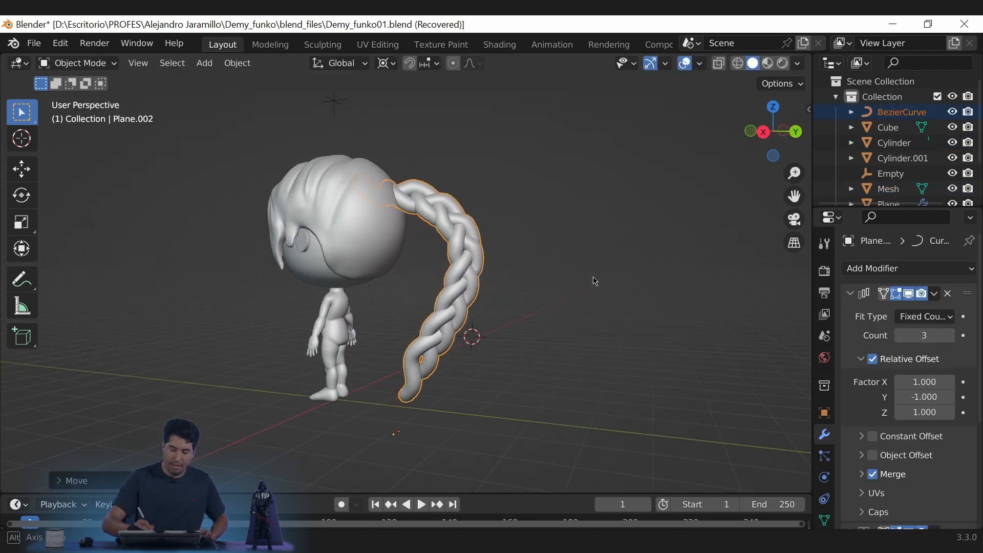
Shorten the braid by setting the count of its first Array modifier to 2.
ctrl+middle_drag(518, 349, 546, 308)
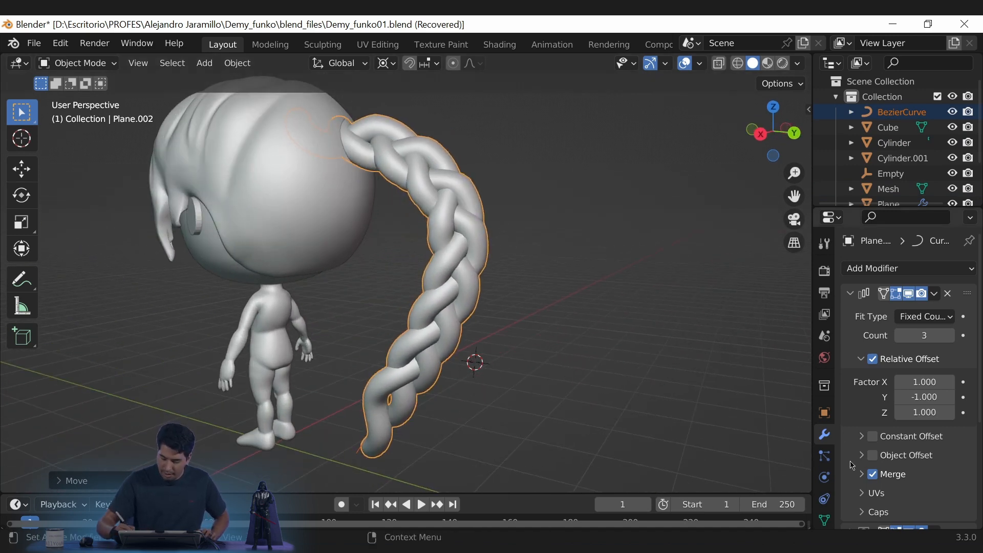
click(903, 336)
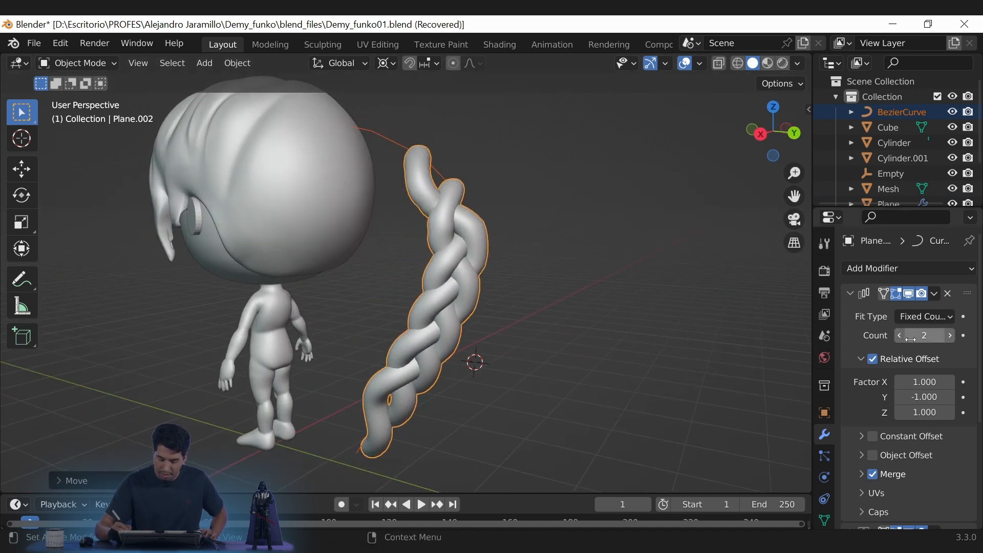
mouse_move(606, 279)
middle_down()
mouse_move(510, 292)
mouse_move(553, 305)
mouse_move(610, 297)
mouse_move(614, 281)
mouse_move(614, 293)
mouse_move(562, 306)
mouse_move(612, 289)
mouse_move(543, 281)
mouse_move(595, 292)
middle_up()
click(949, 336)
click(901, 336)
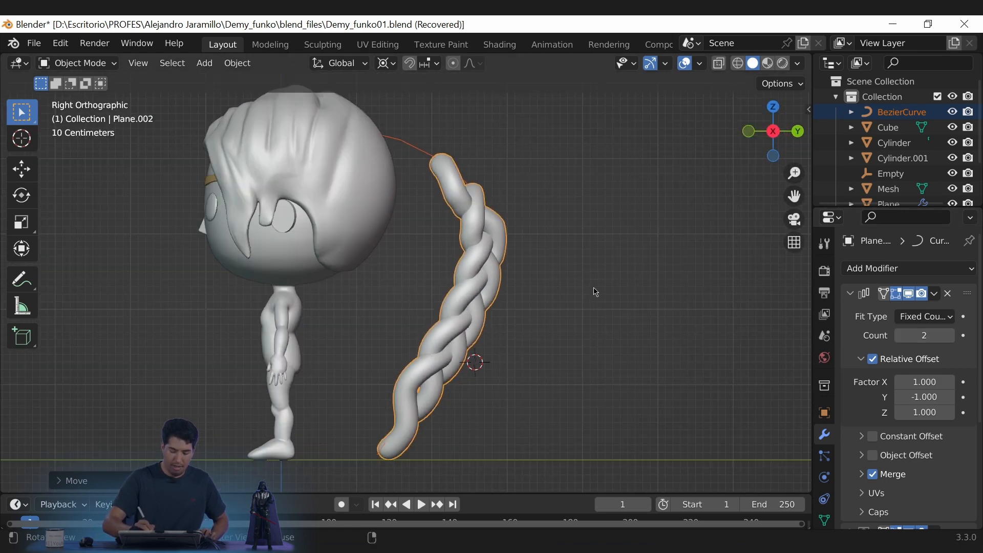
In right orthographic view, rotate the braid and curve toward vertical and move them so the braid hangs from the back of the head.
key(g)
click(465, 267)
key(r)
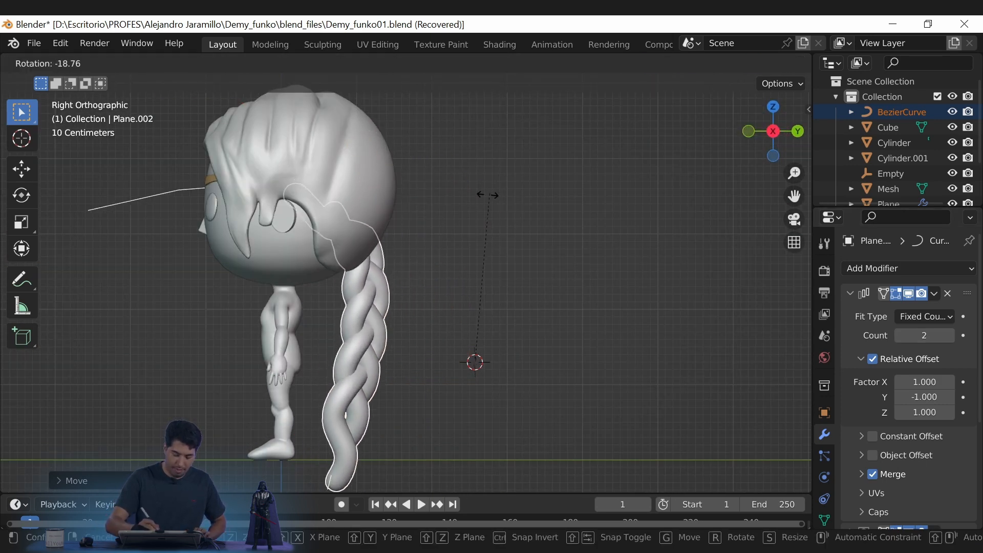
click(473, 226)
key(g)
click(449, 347)
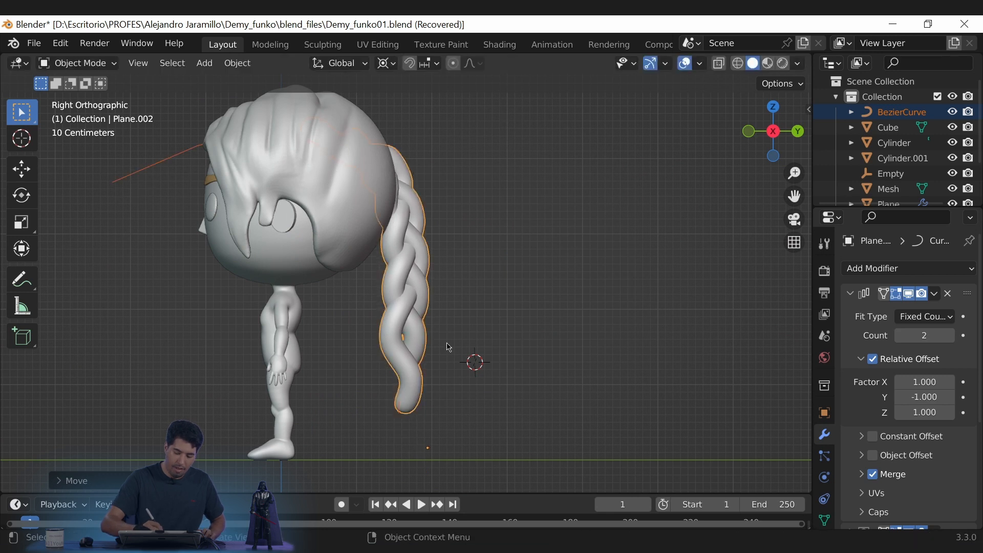
In Edit Mode on the Bezier curve, move the lower handle and end point up and forward to curl the braid's tip toward the legs.
click(424, 342)
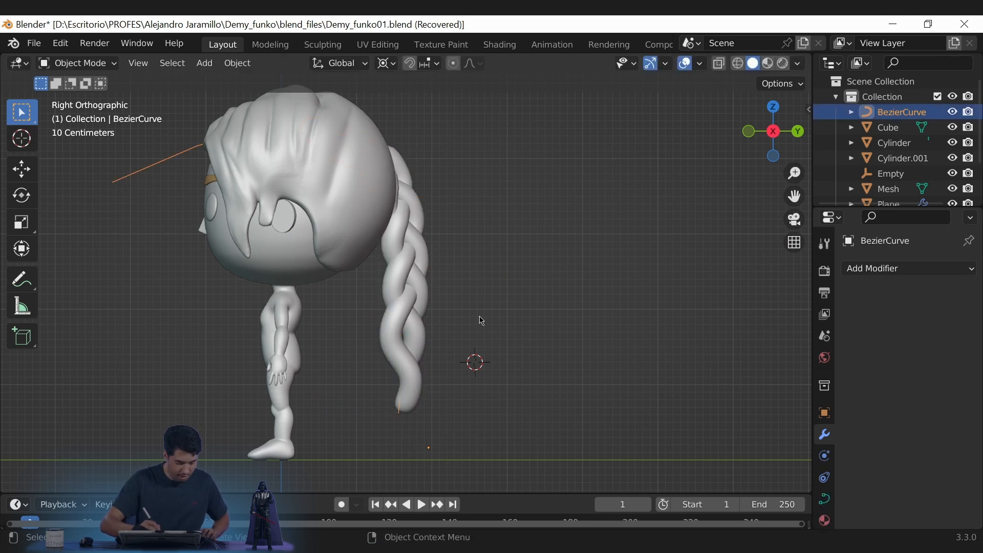
key(Tab)
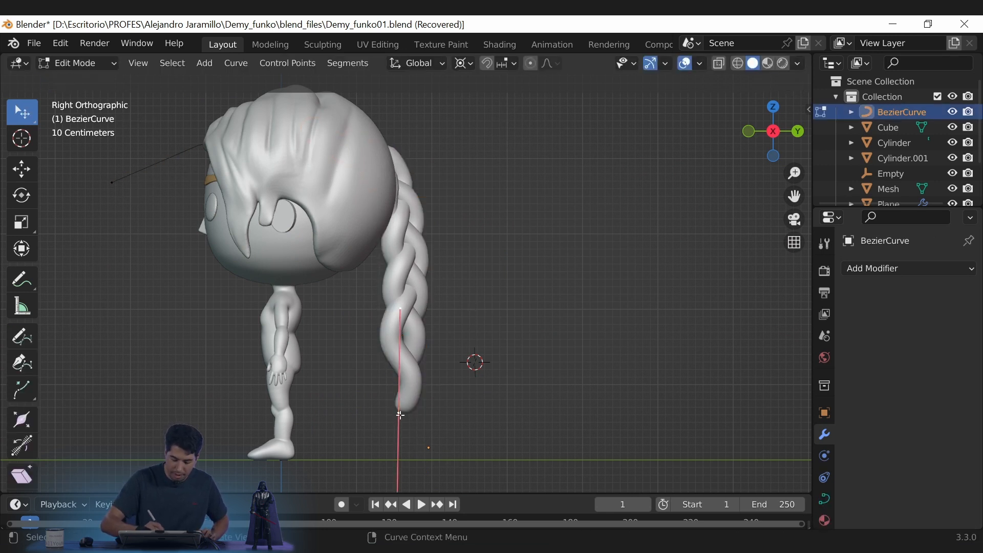
scroll(400, 415, down, 3)
key(g)
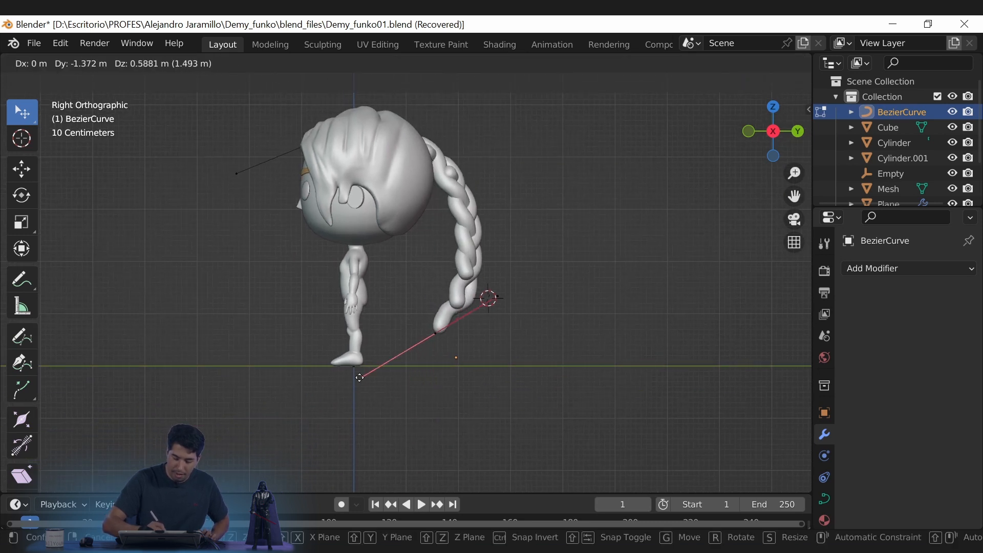
click(367, 355)
click(437, 334)
key(g)
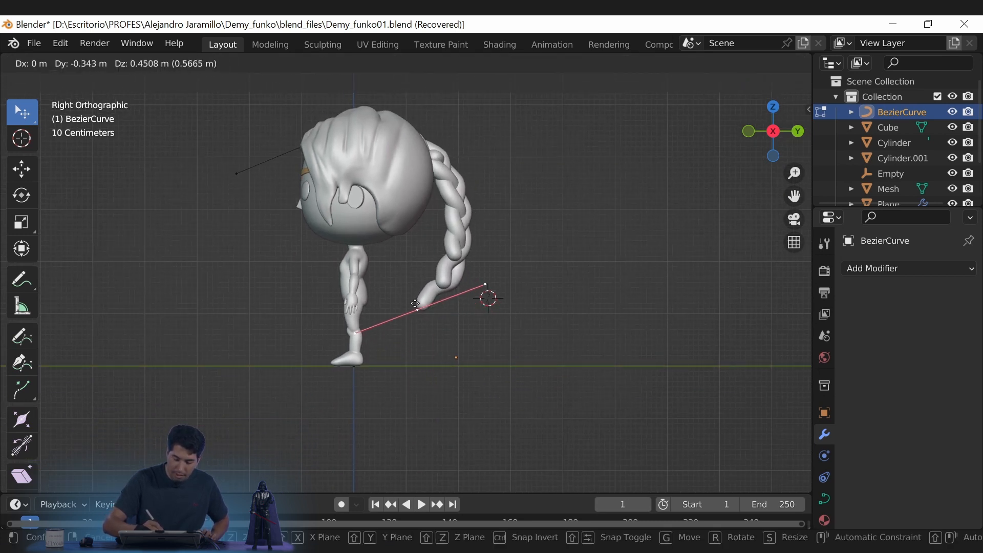
click(418, 308)
Move the curve's lower end point slightly farther forward and up, and return to Object Mode.
mouse_move(502, 301)
middle_down()
mouse_move(427, 319)
mouse_move(455, 292)
mouse_move(517, 294)
middle_up()
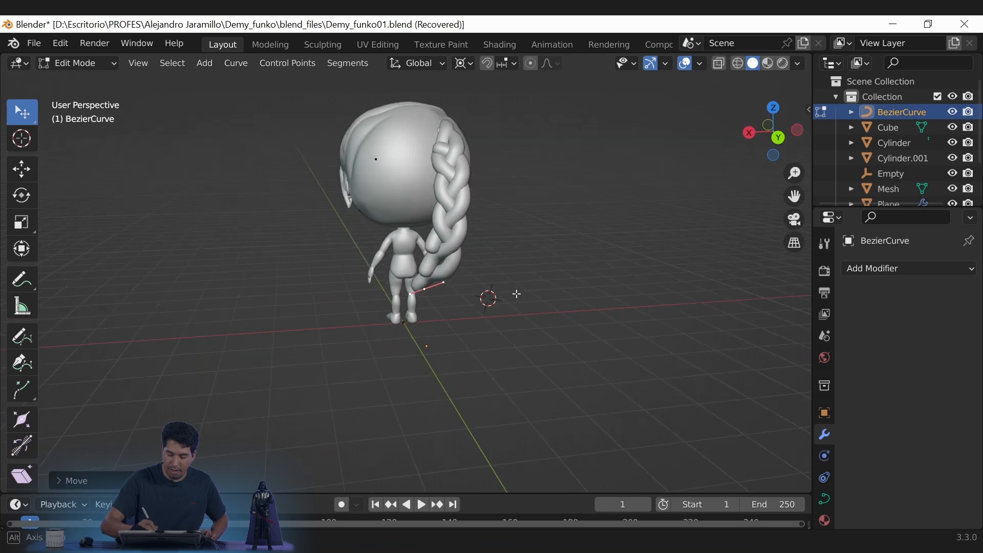
scroll(507, 334, up, 5)
scroll(465, 343, up, 1)
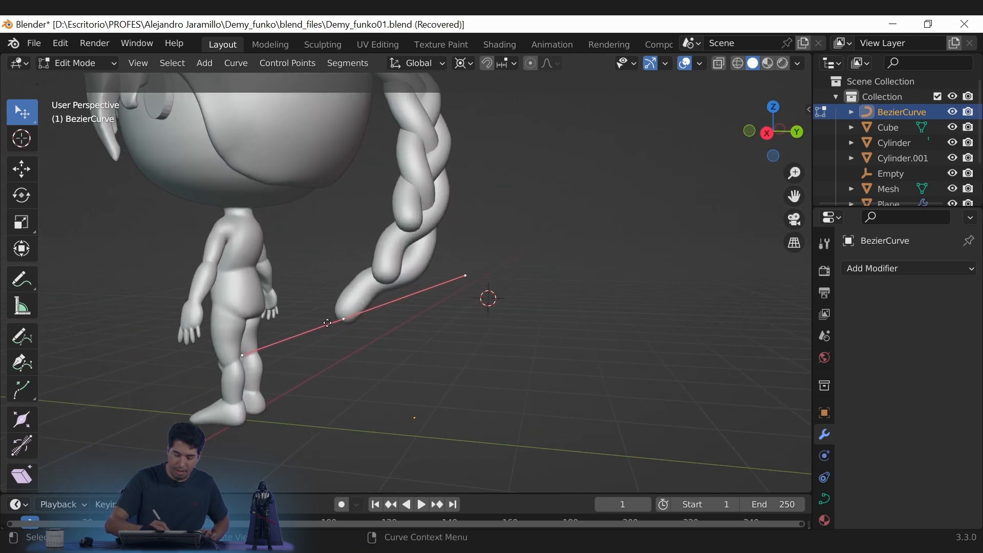
drag(328, 323, 306, 309)
middle_drag(494, 300, 518, 310)
mouse_move(513, 317)
ctrl+middle_down()
mouse_move(512, 274)
mouse_move(502, 321)
ctrl+middle_up()
middle_drag(502, 322, 363, 313)
alt+middle_drag(509, 289, 617, 295)
key(Tab)
Select the braid and curve and, in back orthographic view, move them about 0.55 m along X to center them on the head.
click(449, 263)
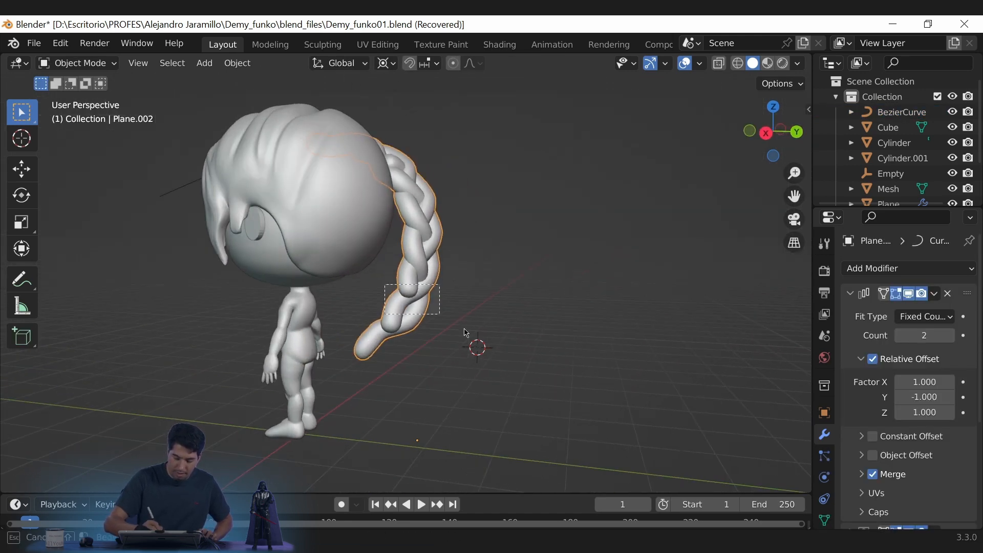
drag(464, 333, 465, 334)
middle_drag(533, 294, 485, 283)
key(g)
key(x)
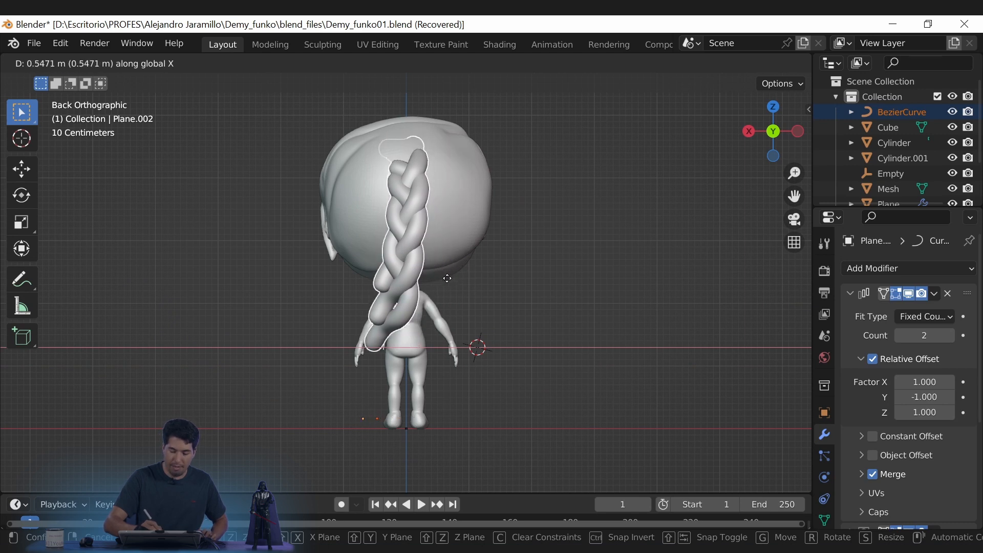
click(447, 276)
In right orthographic view, adjust the height of the braid and curve on the back of the head by moving them along Z.
middle_drag(447, 277, 635, 281)
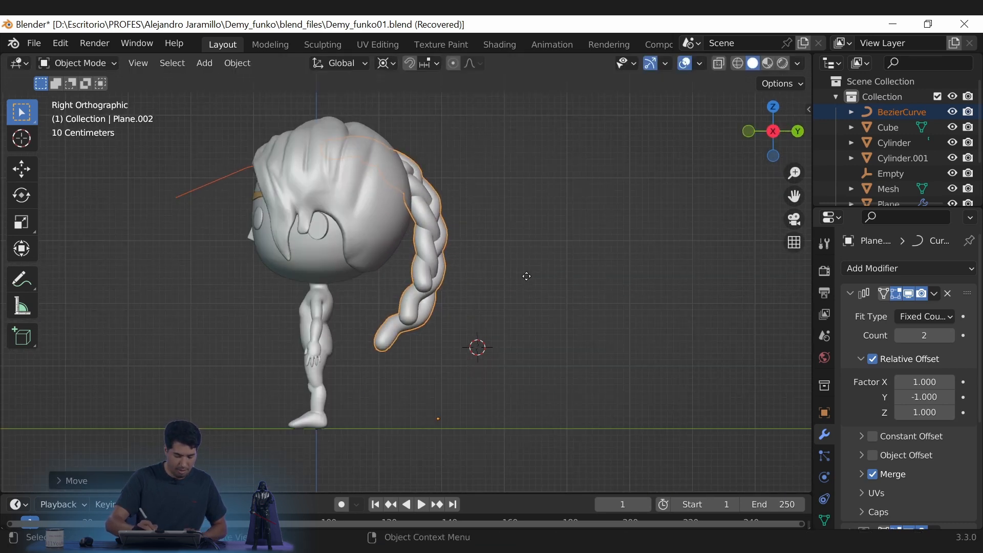
key(g)
key(z)
click(555, 285)
middle_drag(555, 285, 526, 307)
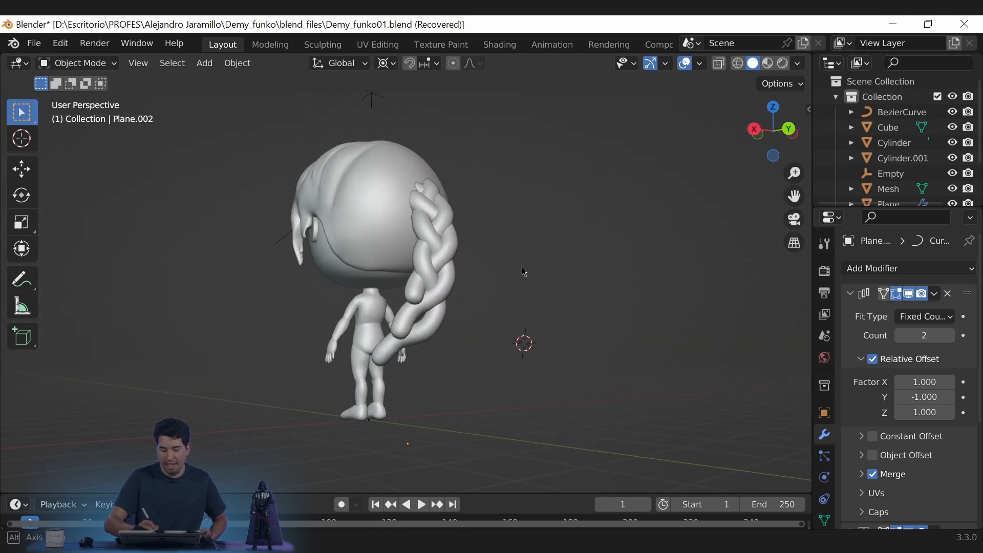
middle_drag(522, 272, 500, 286)
ctrl+middle_drag(501, 287, 499, 334)
shift+middle_drag(502, 252, 439, 323)
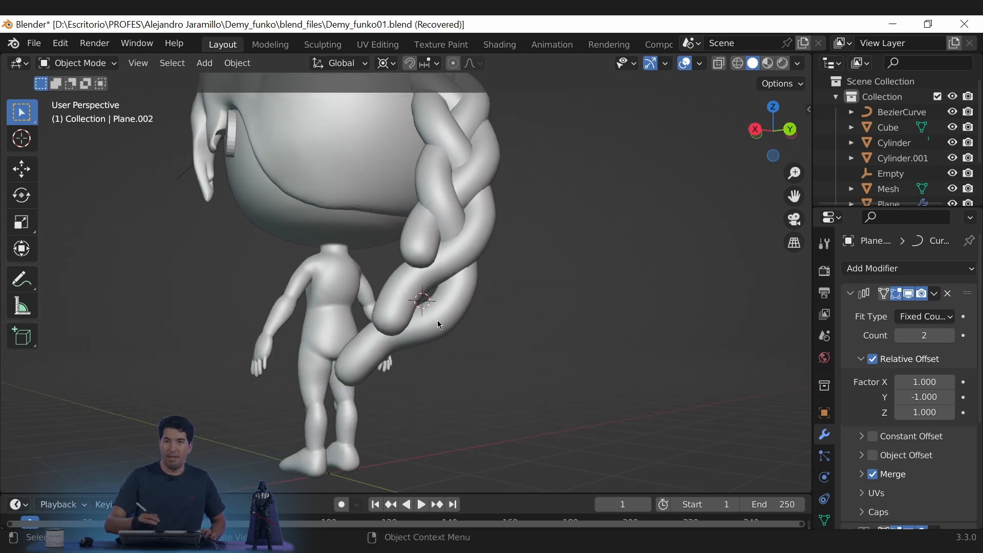
Examine the hanging braid's shape and placement from several angles, and review its modifier stack and the first Array modifier's settings.
ctrl+middle_drag(476, 291, 502, 297)
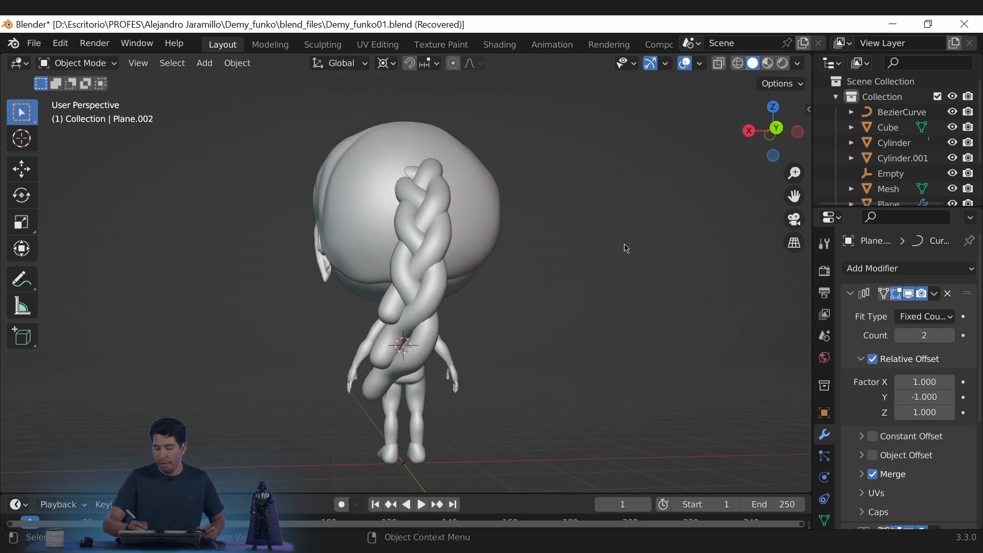
click(857, 299)
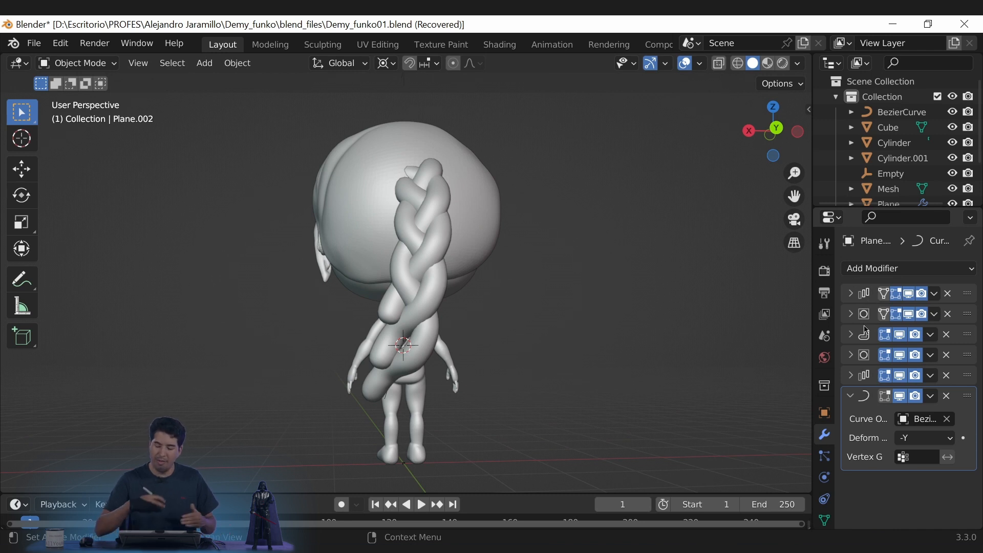
middle_drag(505, 322, 434, 260)
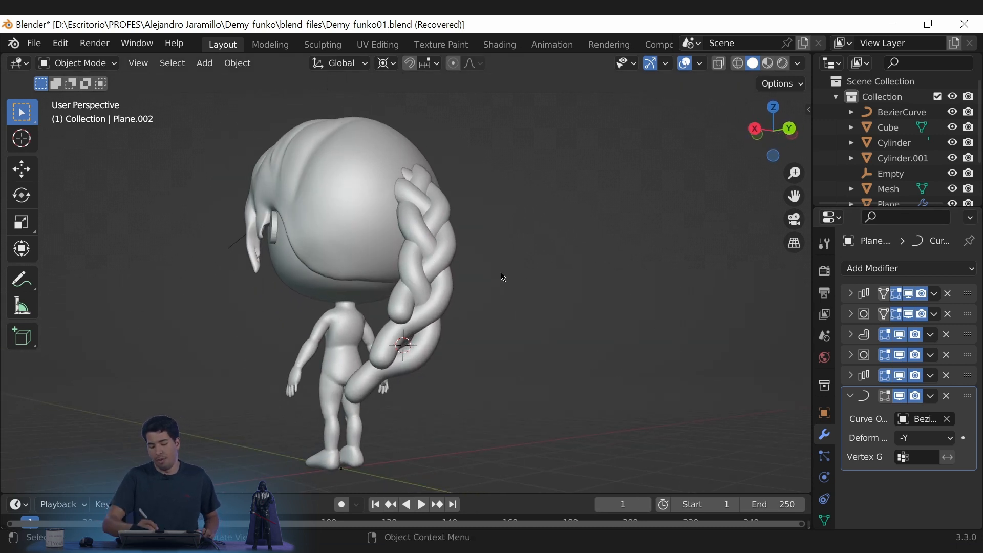
middle_drag(504, 277, 530, 272)
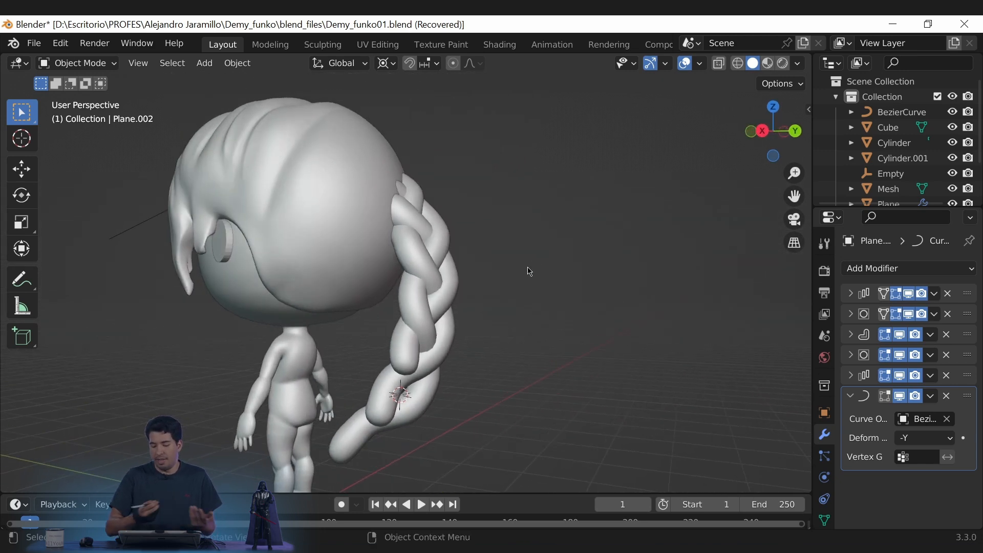
click(851, 293)
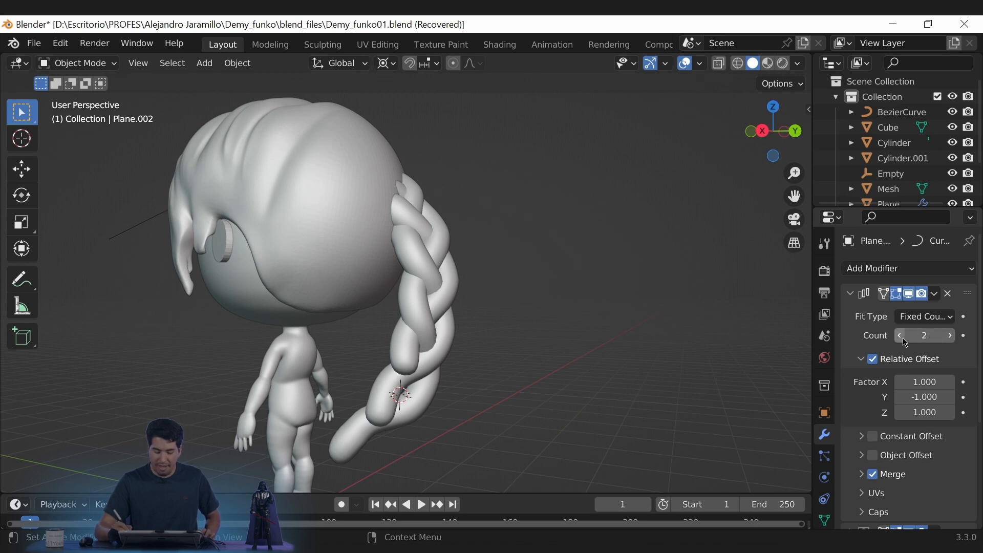
middle_drag(737, 311, 532, 345)
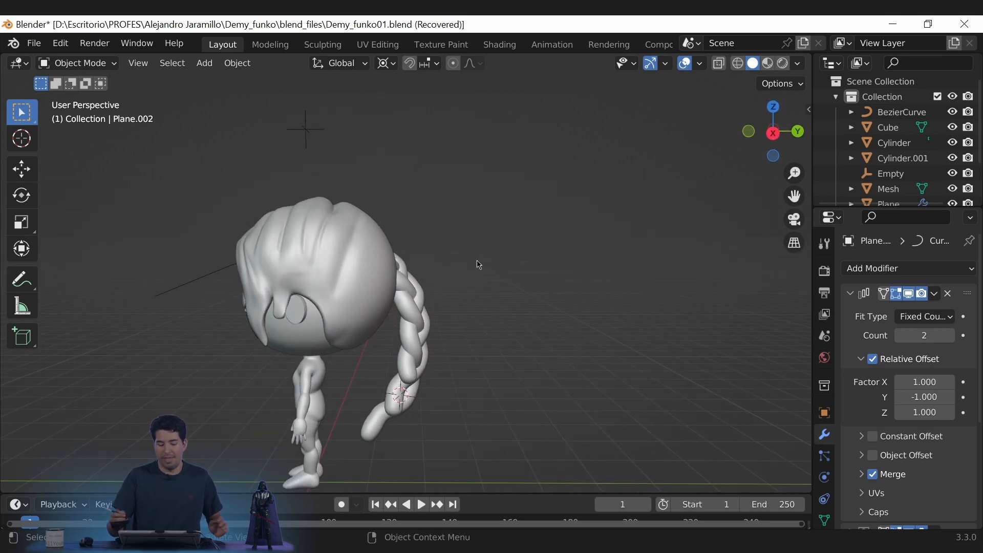
middle_drag(504, 308, 530, 278)
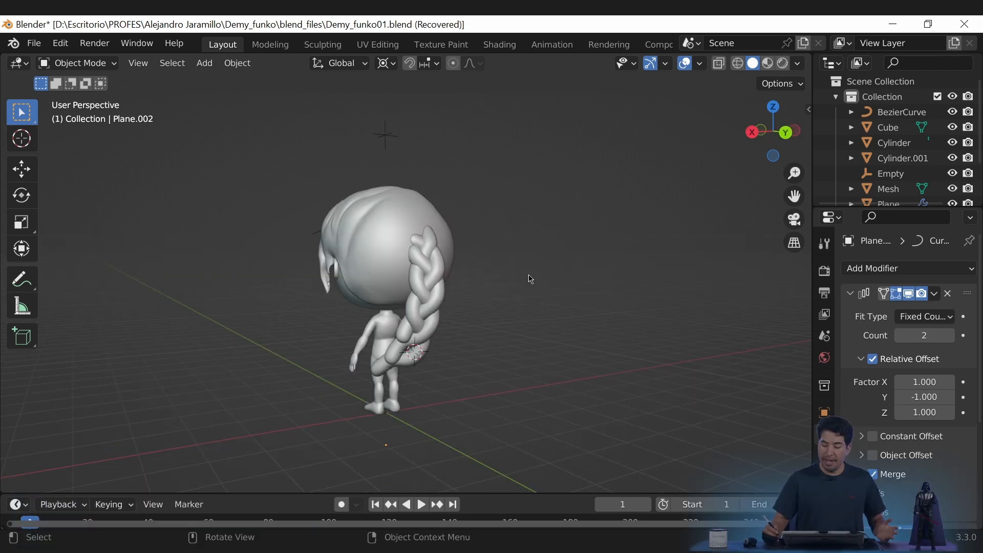
mouse_move(527, 309)
alt+mouse_down()
mouse_move(489, 306)
mouse_move(487, 268)
mouse_move(483, 309)
mouse_move(522, 294)
alt+mouse_up()
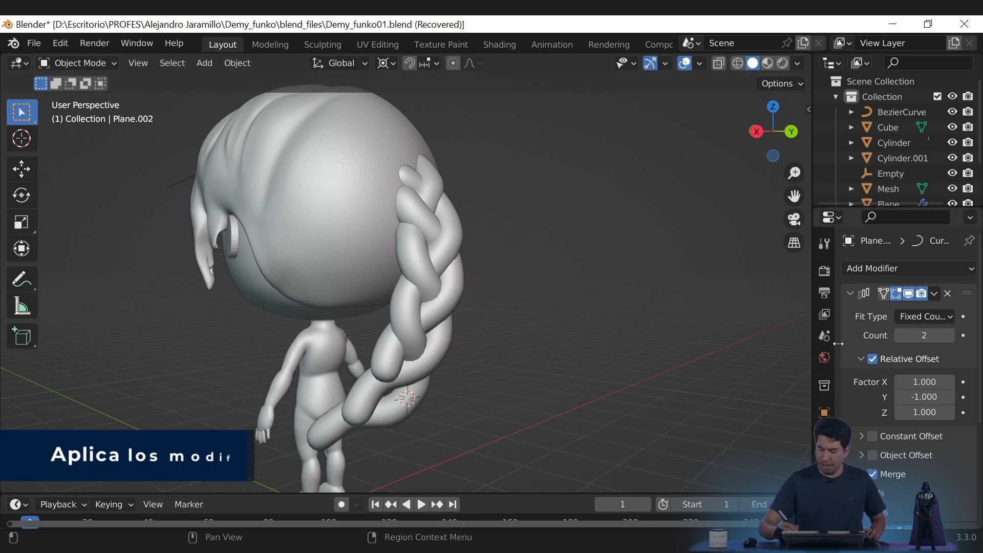
Apply the braid's five modifiers above the Curve modifier in stack order, from the first Array through both Subdivision modifiers to the last Array.
click(850, 293)
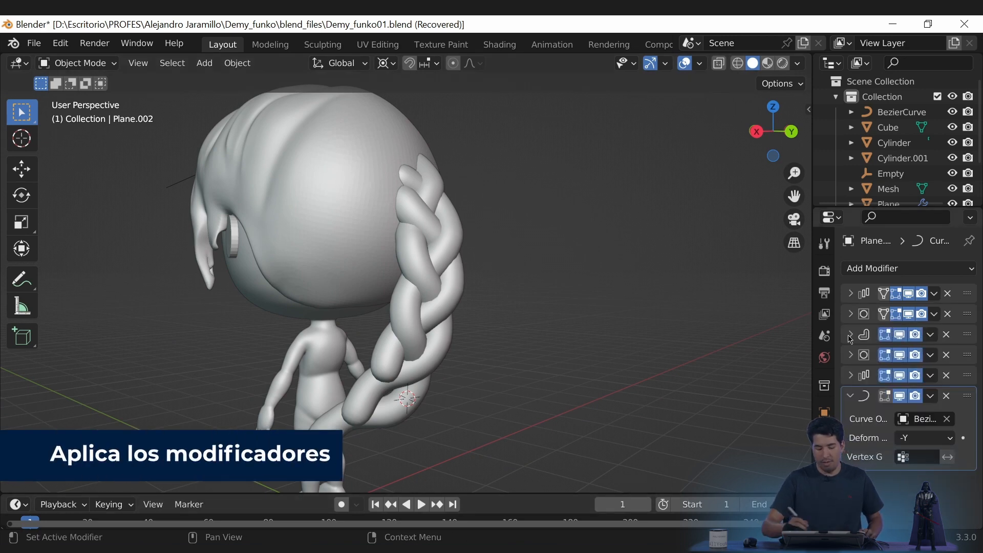
middle_drag(558, 313, 542, 289)
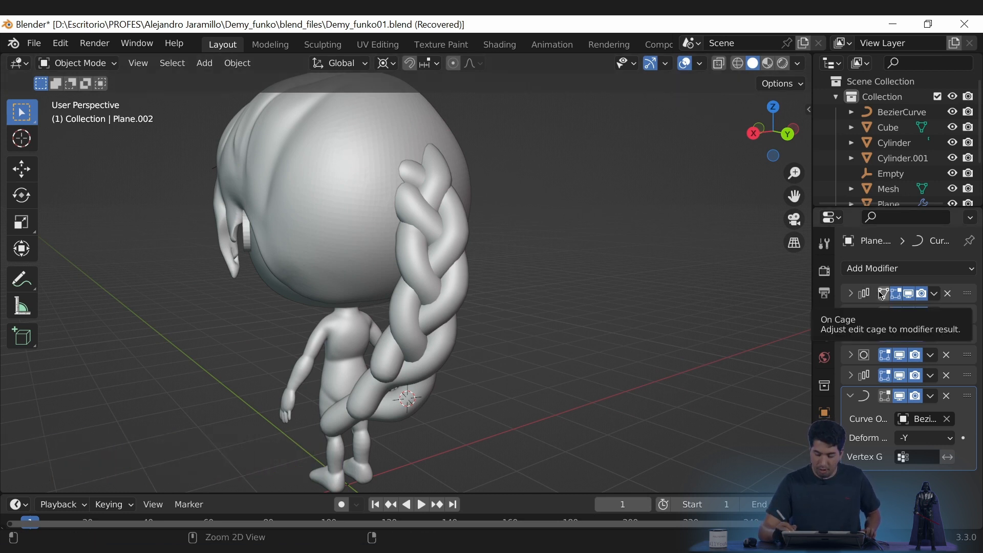
key(ctrl+a)
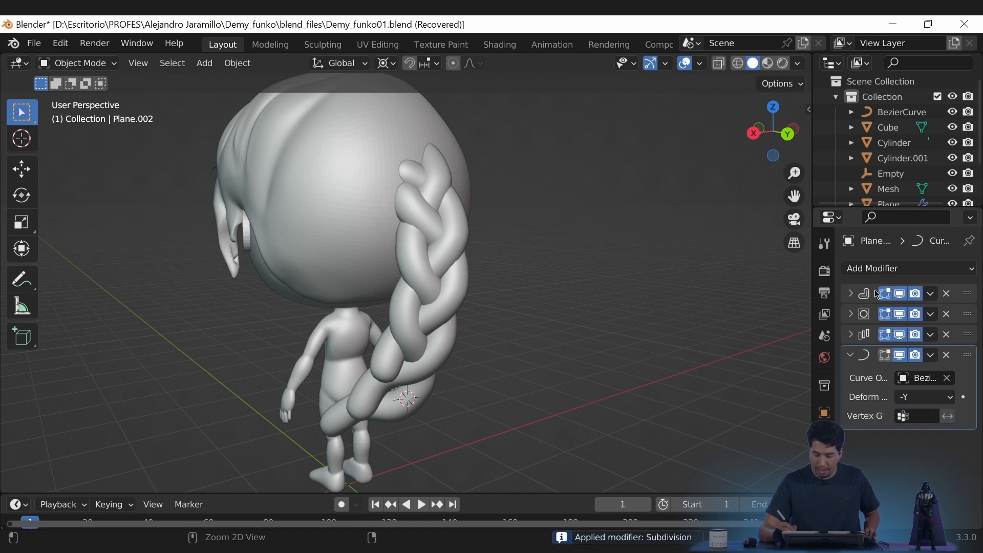
key(ctrl+a)
key(ctrl+a)
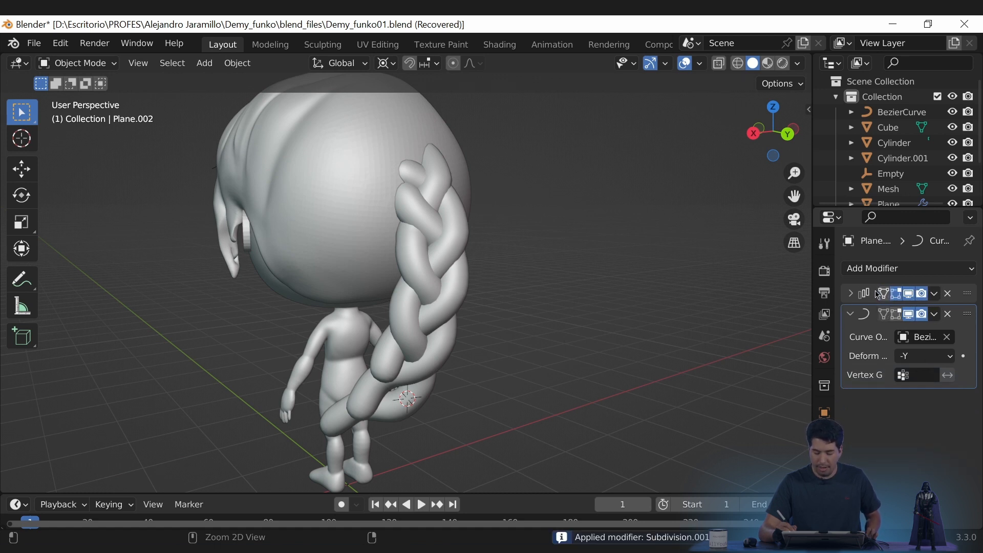
key(ctrl+a)
middle_drag(533, 354, 544, 285)
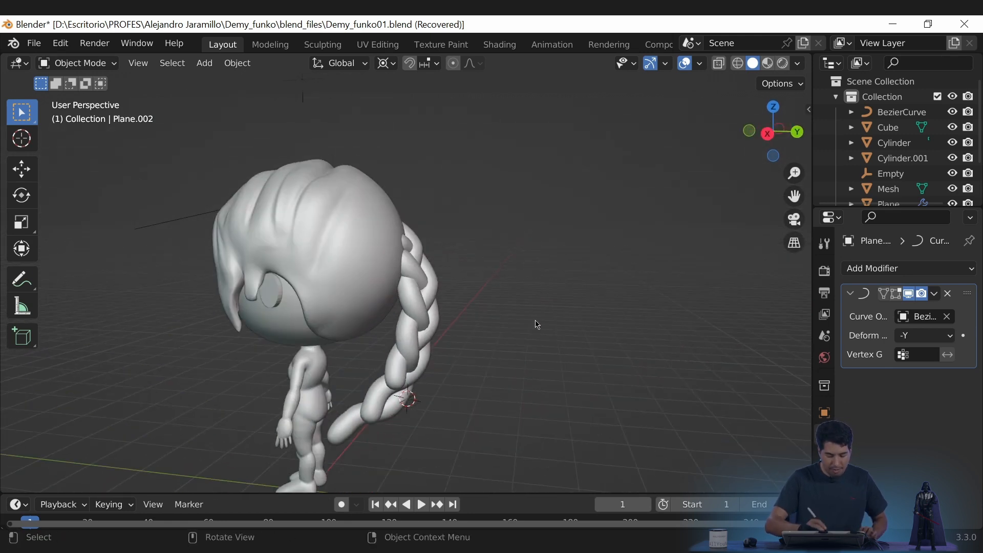
middle_drag(537, 324, 414, 224)
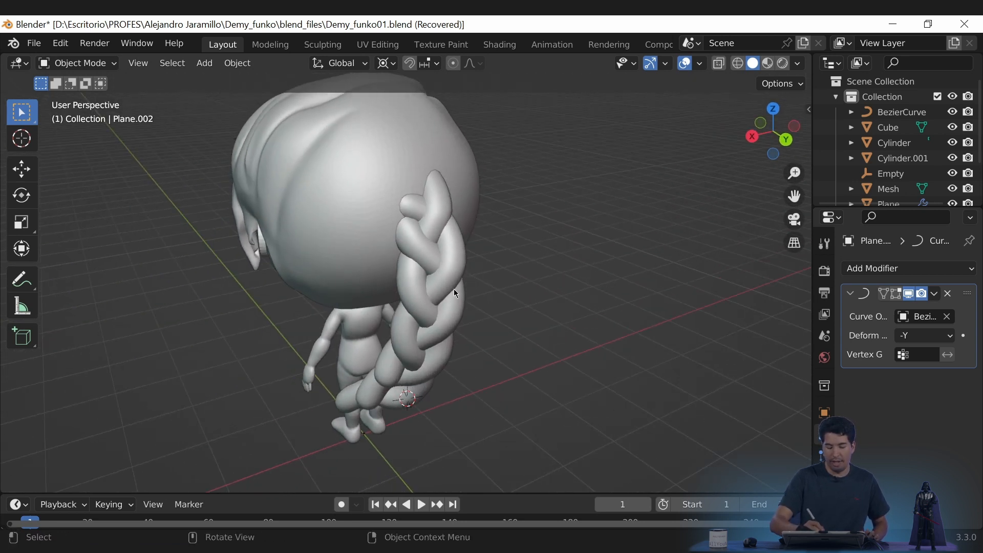
middle_drag(454, 293, 516, 263)
scroll(467, 318, up, 3)
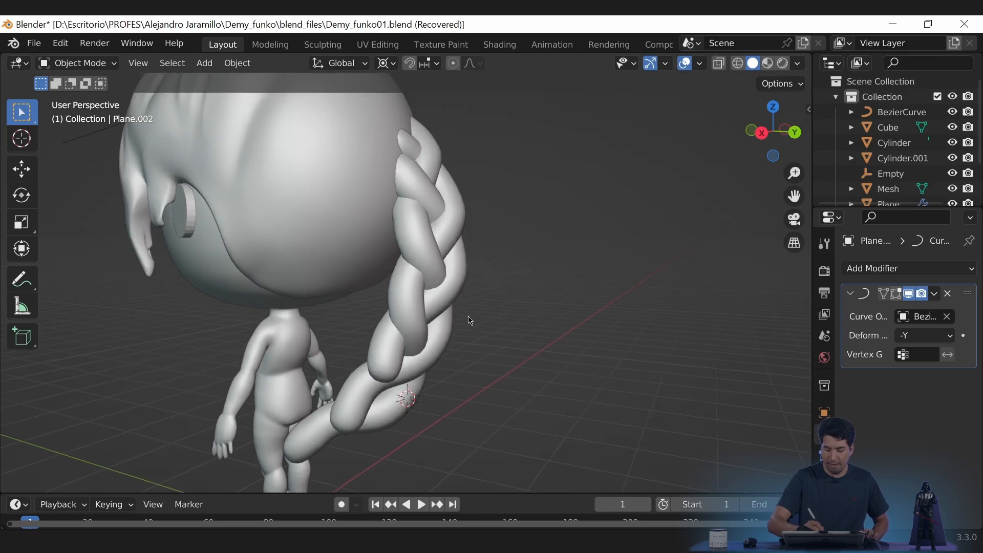